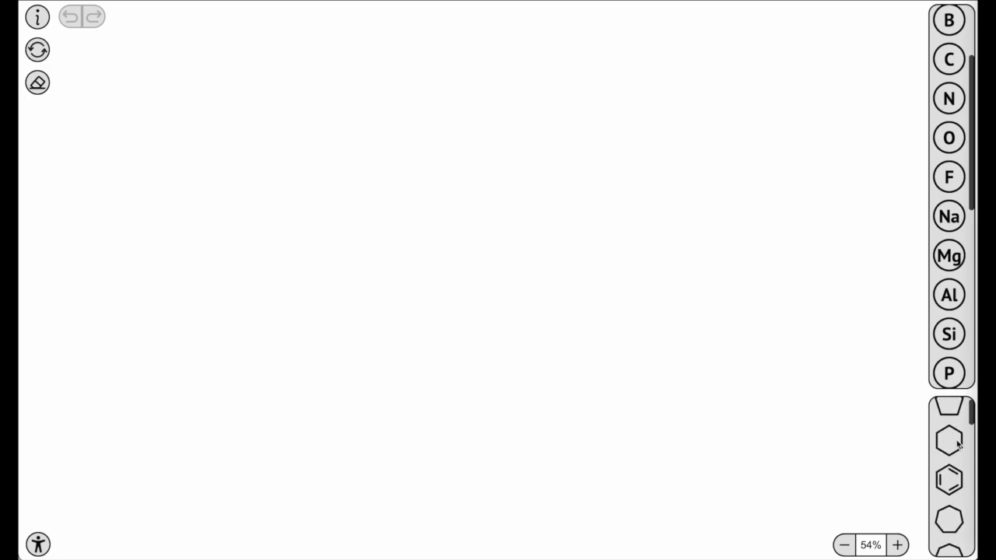
- Place a cyclohexane ring on the canvas and a separate oxygen atom near its upper-right carbon
click(950, 440)
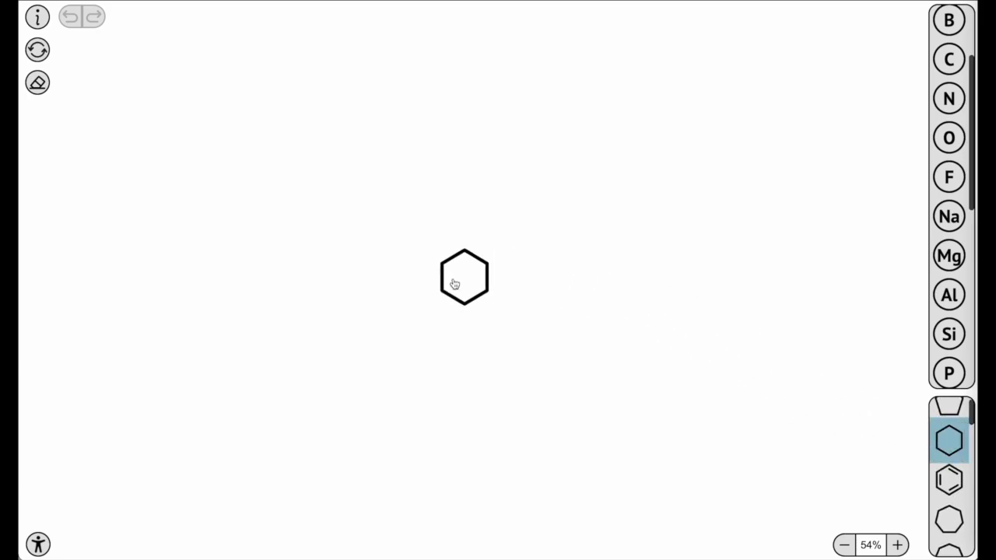
click(441, 285)
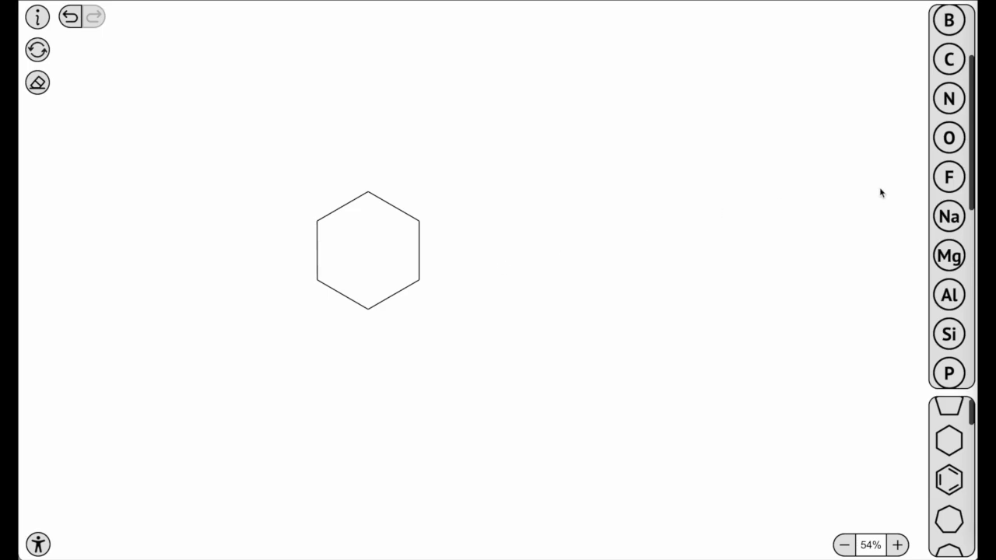
click(949, 145)
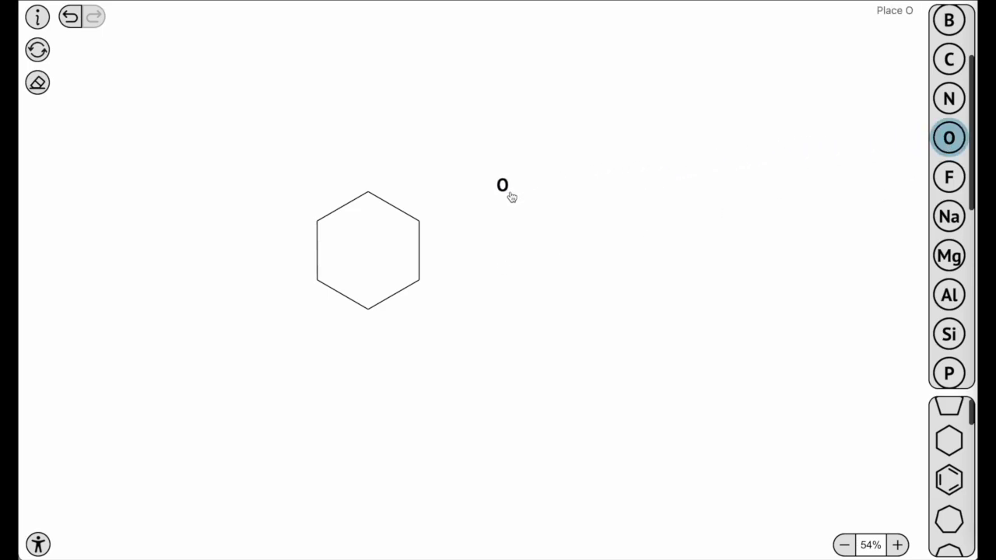
click(492, 198)
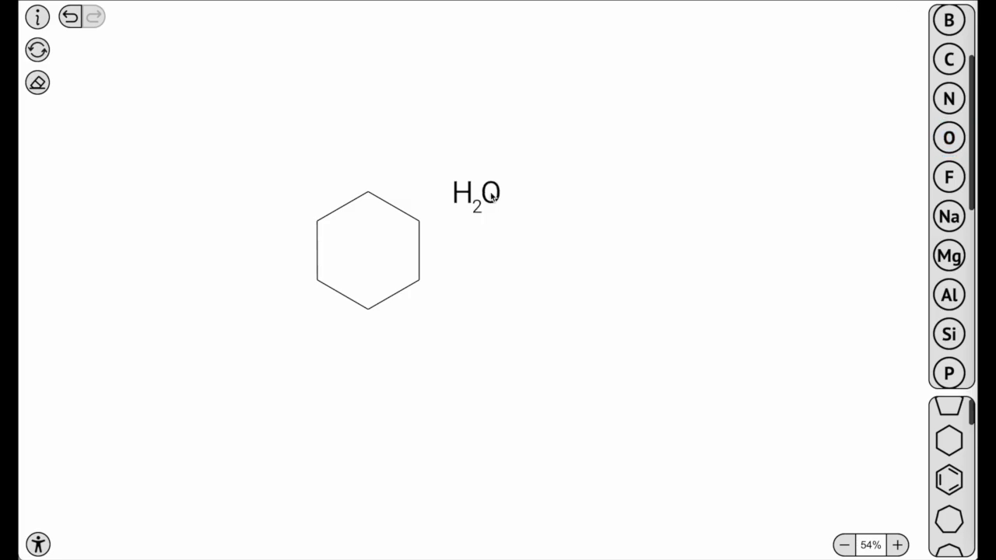
click(945, 146)
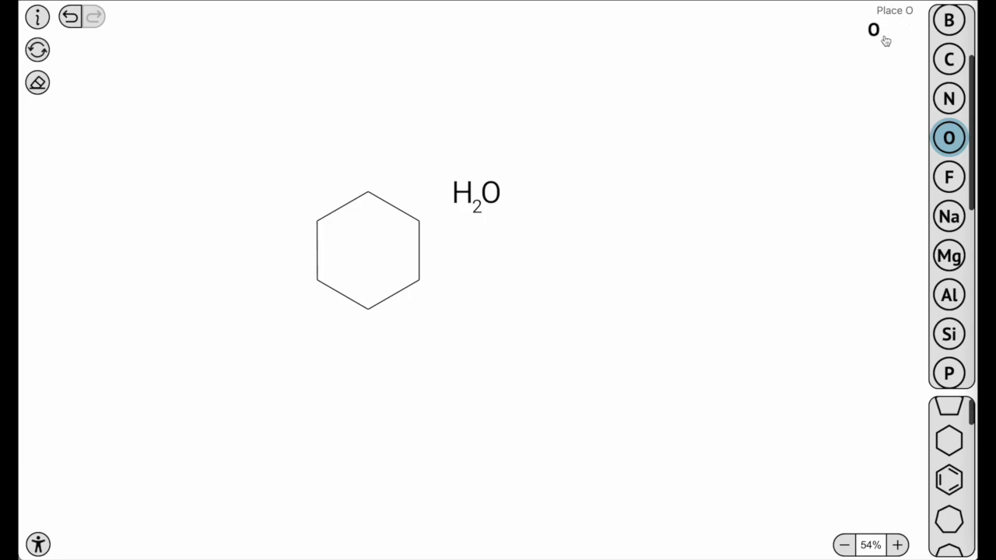
click(952, 144)
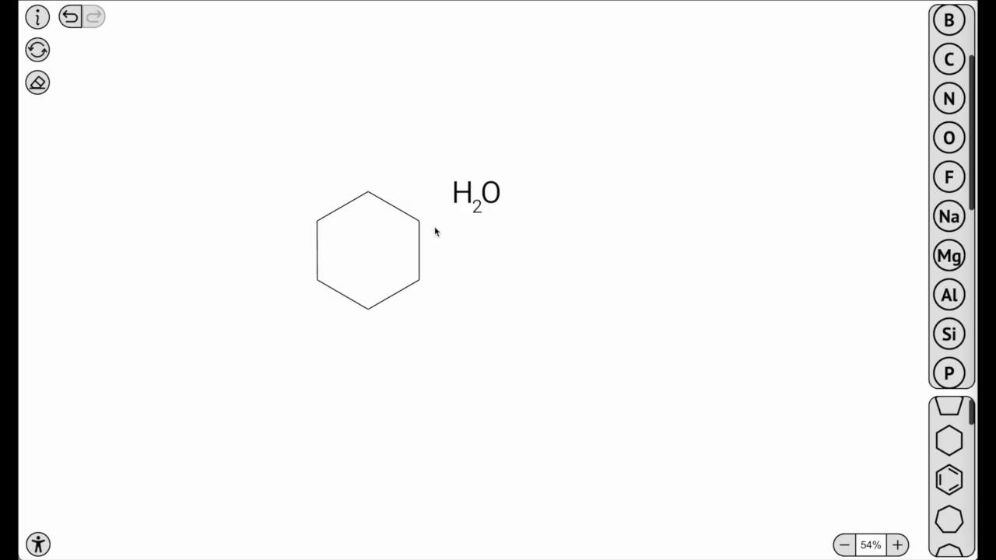
- Bond the ring's upper-right carbon to the oxygen and set that bond to single
drag(420, 221, 489, 194)
drag(420, 222, 470, 196)
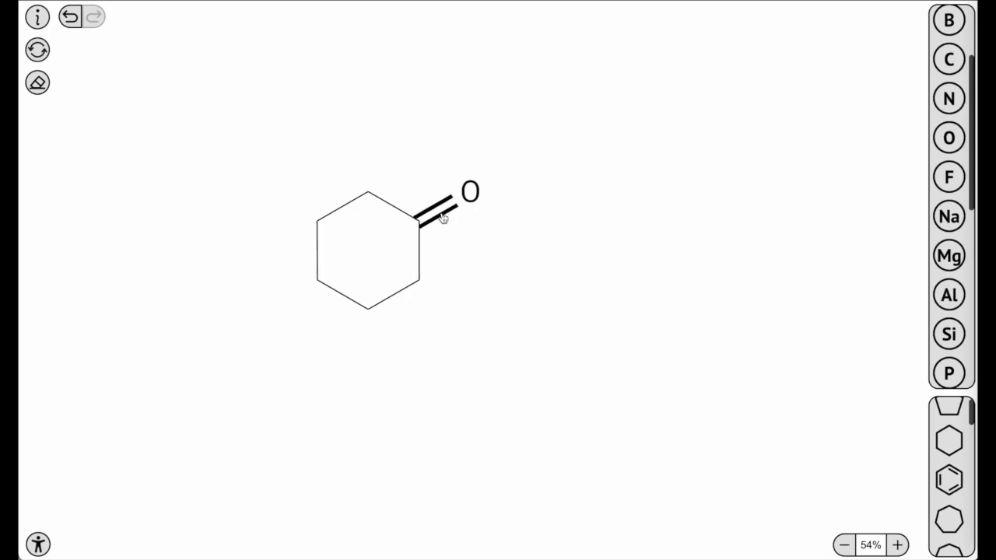
click(441, 217)
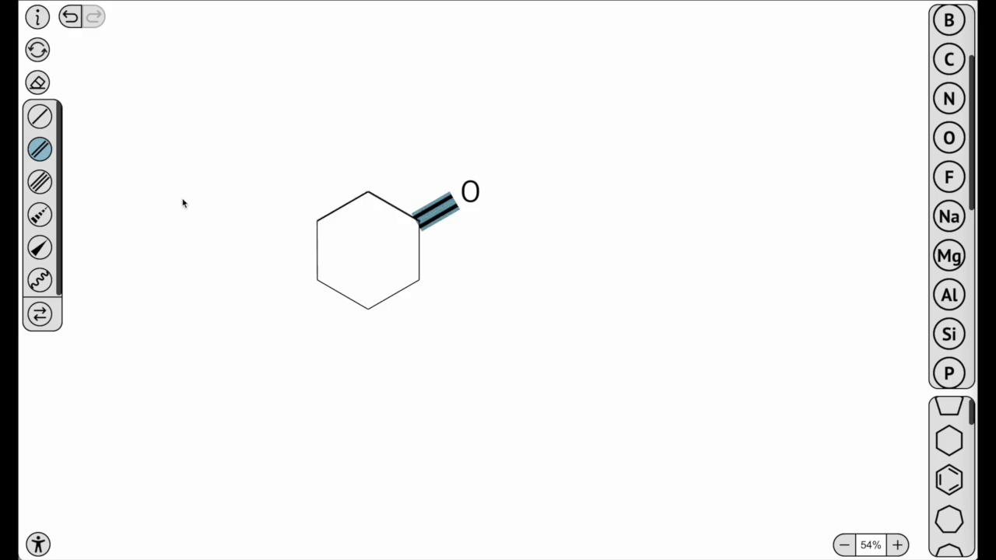
click(40, 119)
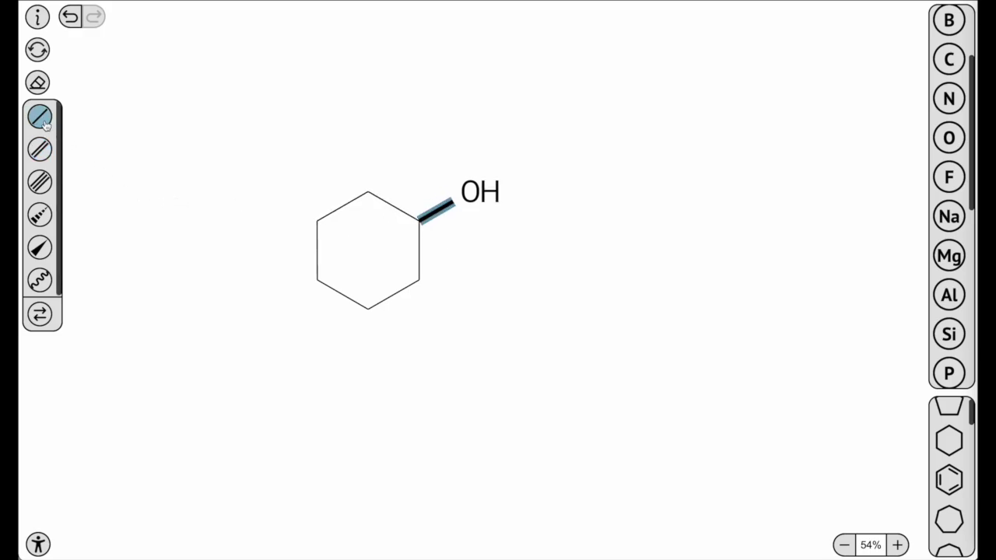
click(448, 222)
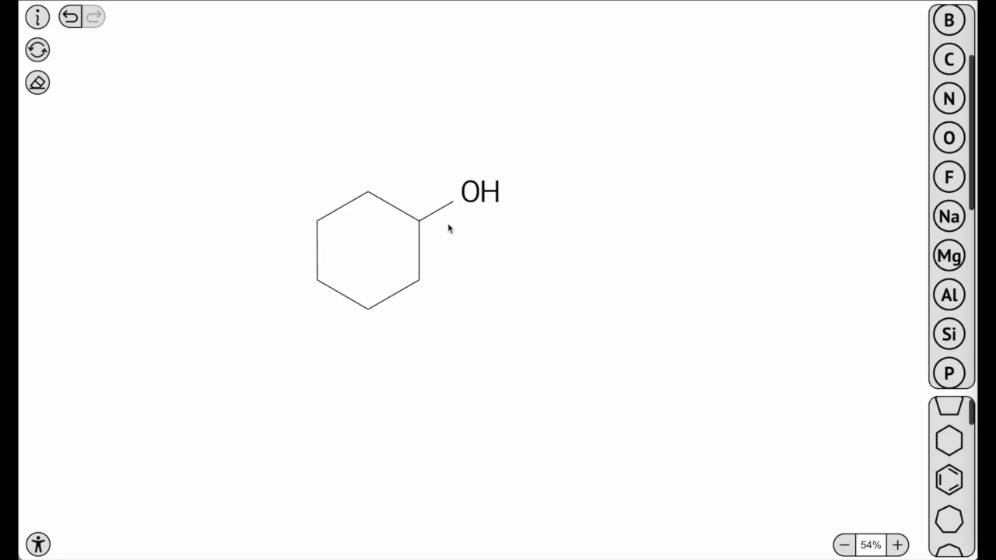
- Switch the ring–oxygen bond to double and triple, and return it through double to single
click(440, 215)
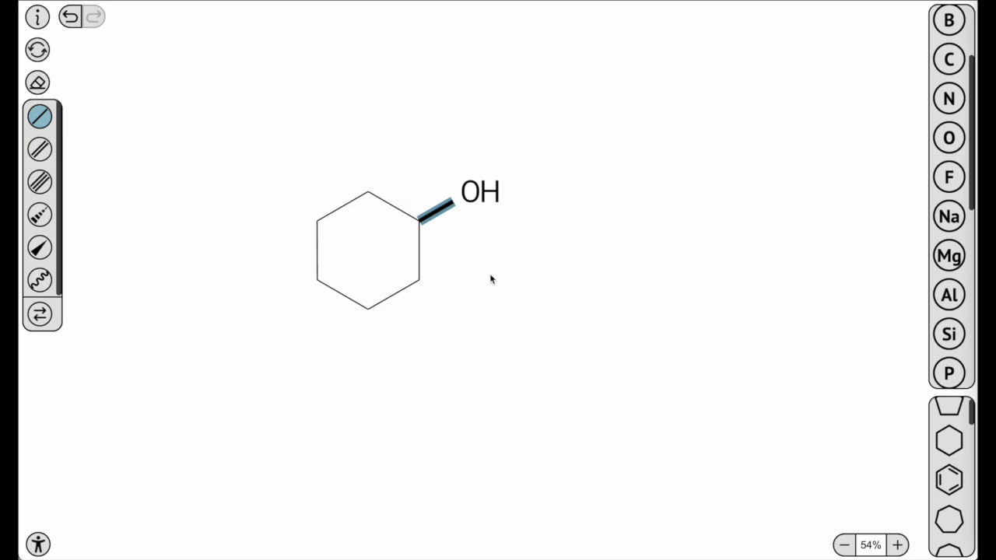
key(2)
key(3)
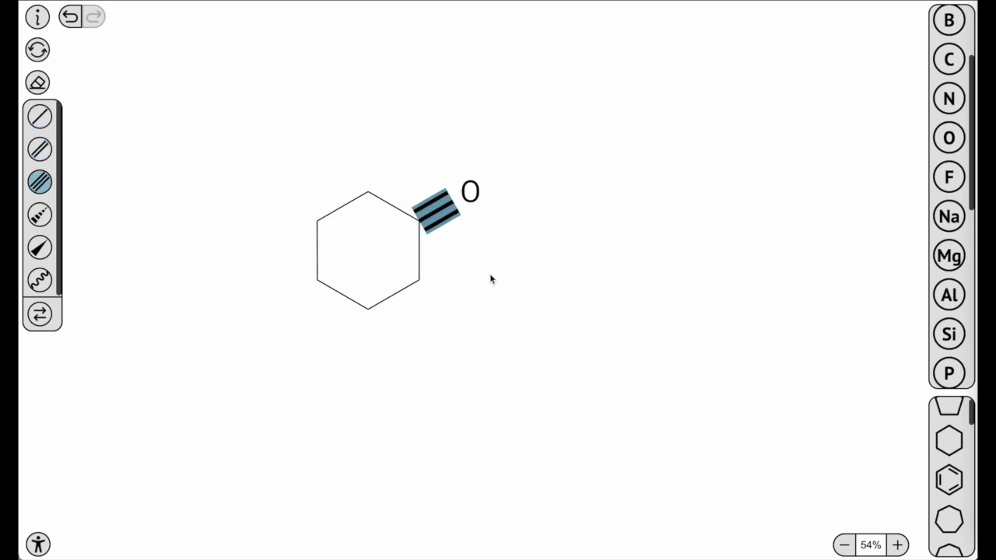
key(2)
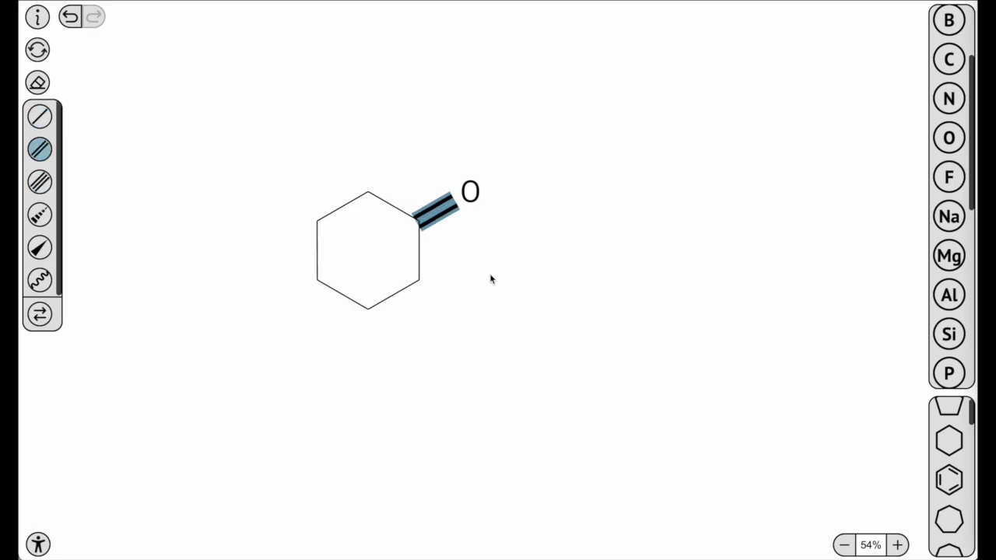
key(1)
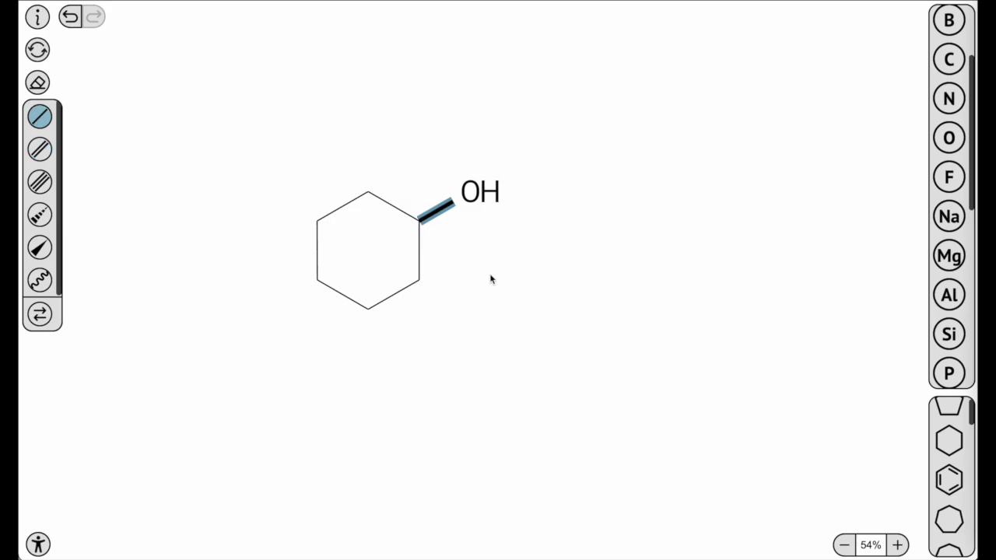
- Make the ring–oxygen bond a solid wedge after trying the hashed and wavy styles, and reverse its direction twice
key(w)
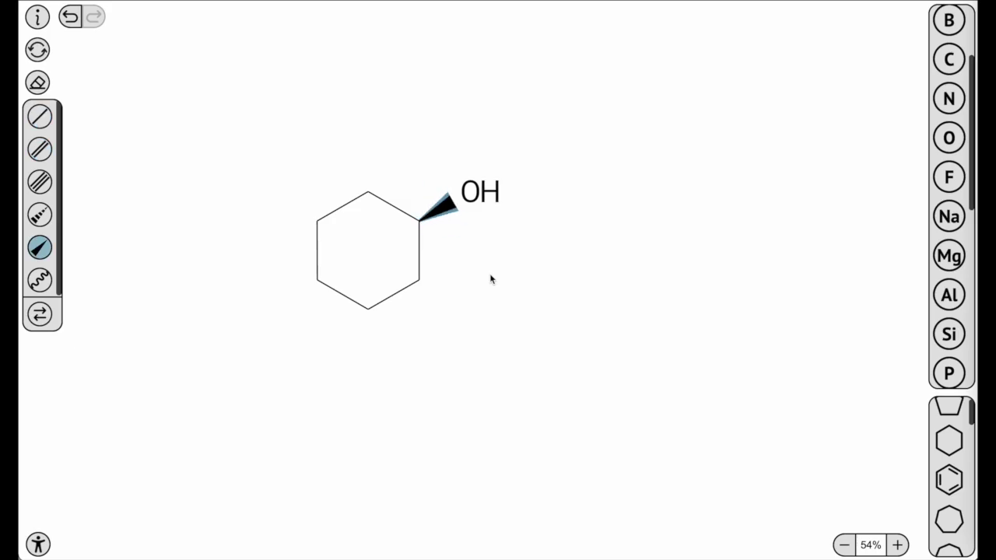
key(h)
key(y)
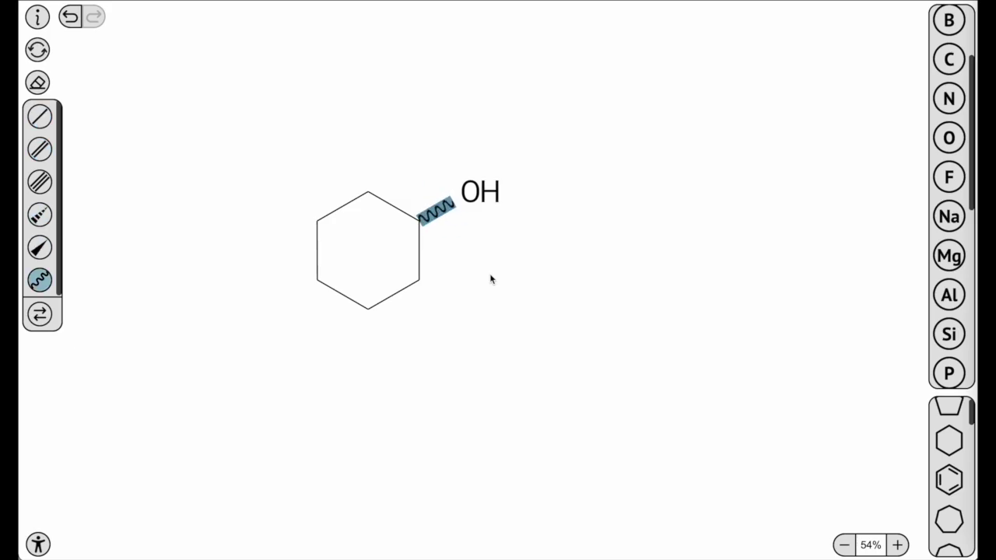
key(w)
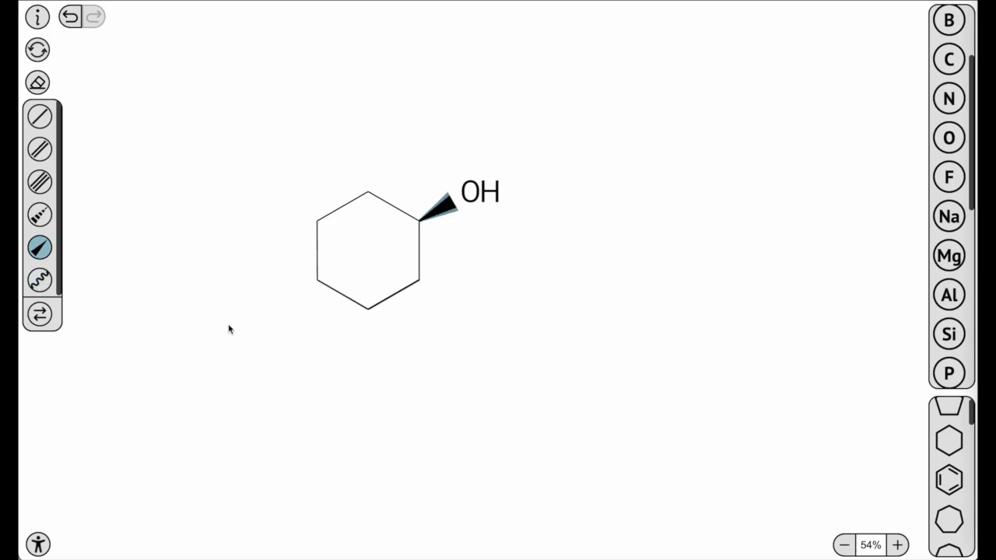
click(44, 321)
click(44, 321)
click(489, 255)
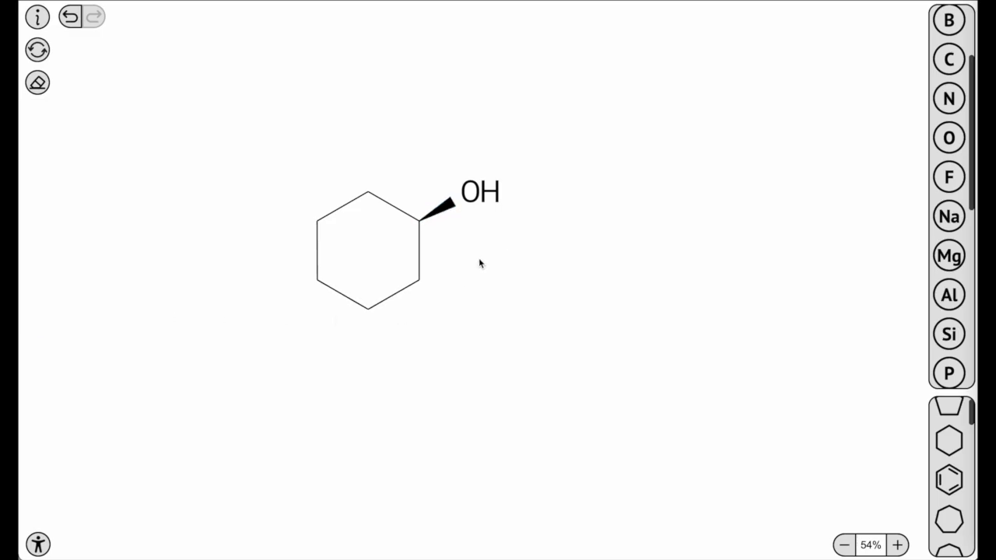
- Extend the ring's lower-right carbon with a two-carbon chain ending in an oxygen
mouse_move(420, 280)
mouse_down()
mouse_move(495, 324)
mouse_move(526, 275)
mouse_up()
click(948, 139)
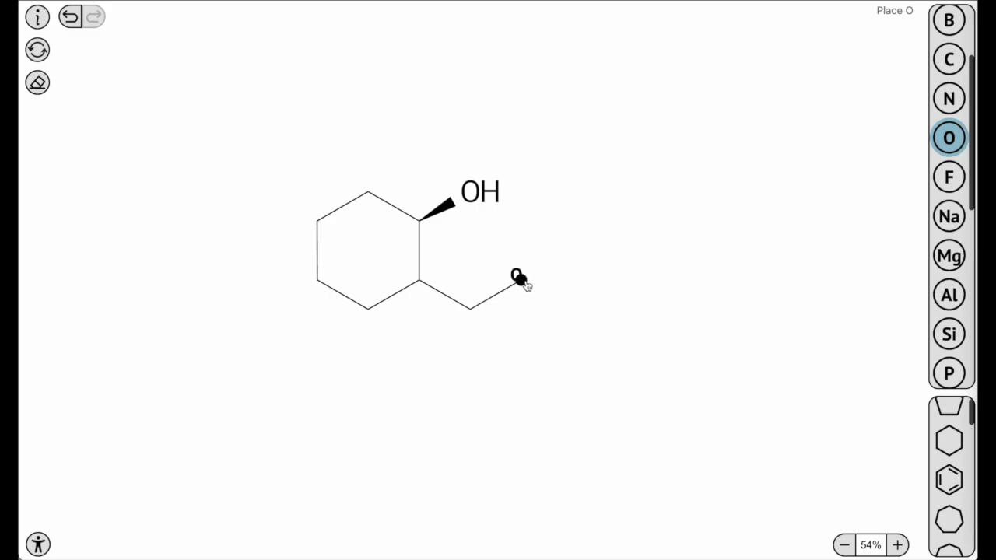
drag(521, 280, 594, 318)
- Attach a second cyclohexane ring through a bond to the lower-left carbon of the first ring
click(950, 447)
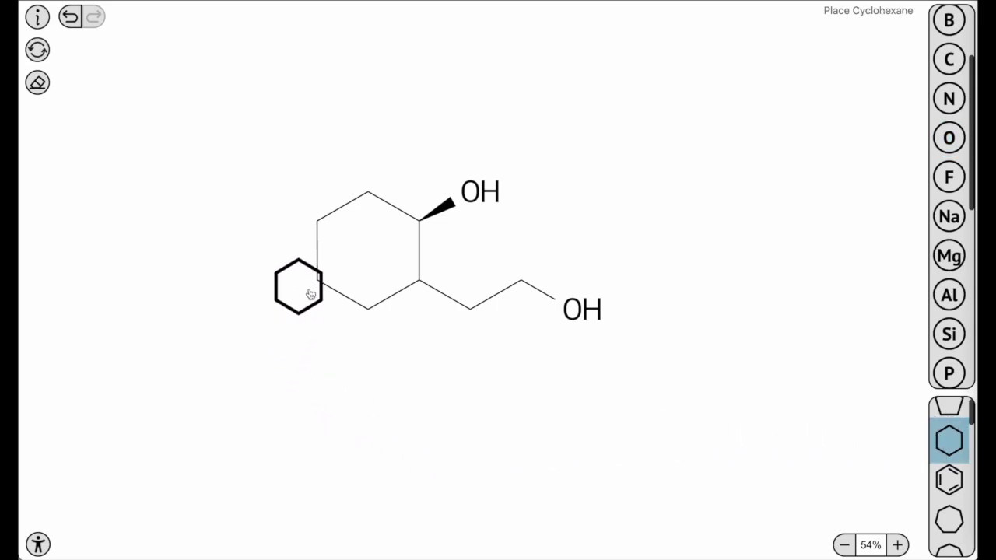
drag(316, 280, 249, 337)
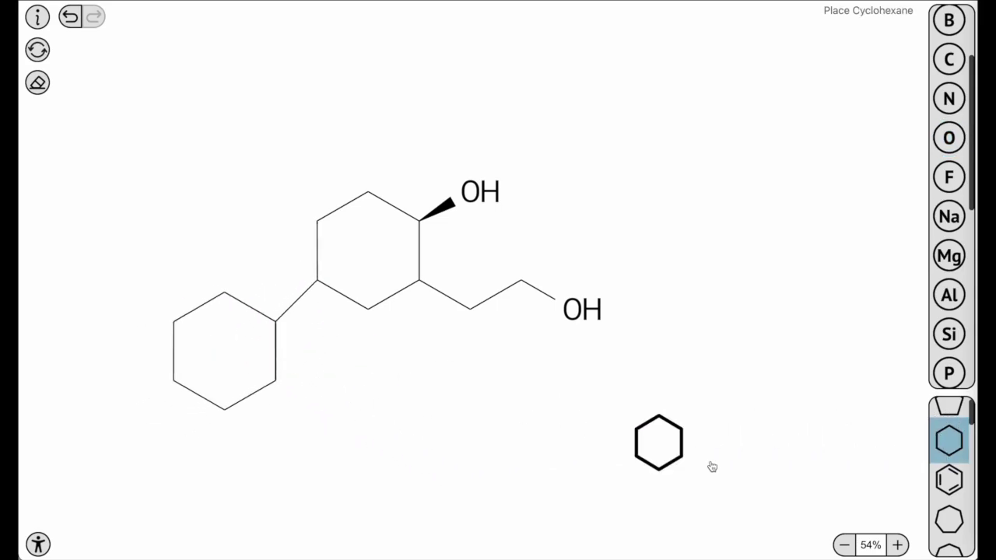
click(948, 440)
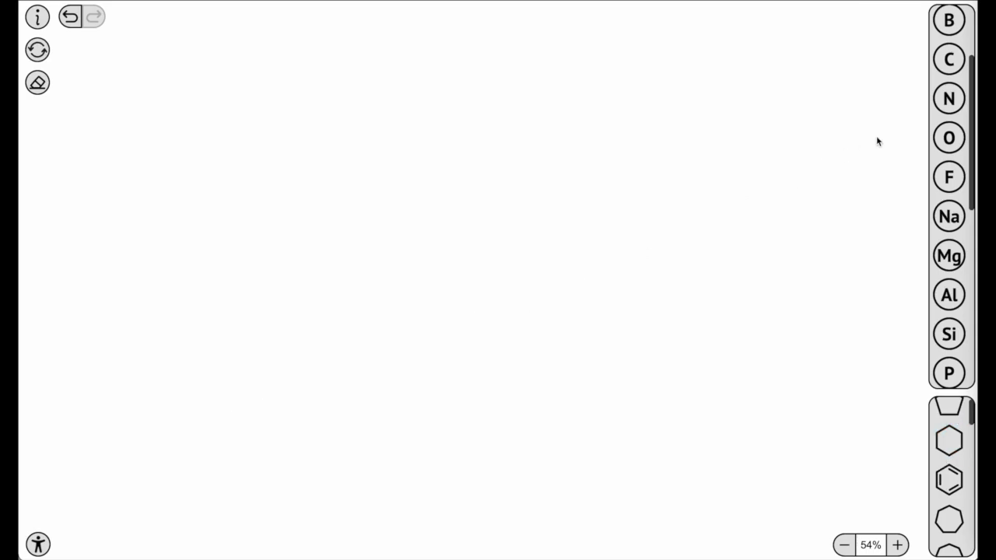
- Draw a seven-carbon zigzag chain and replace its right-end carbon with oxygen
drag(950, 67, 715, 297)
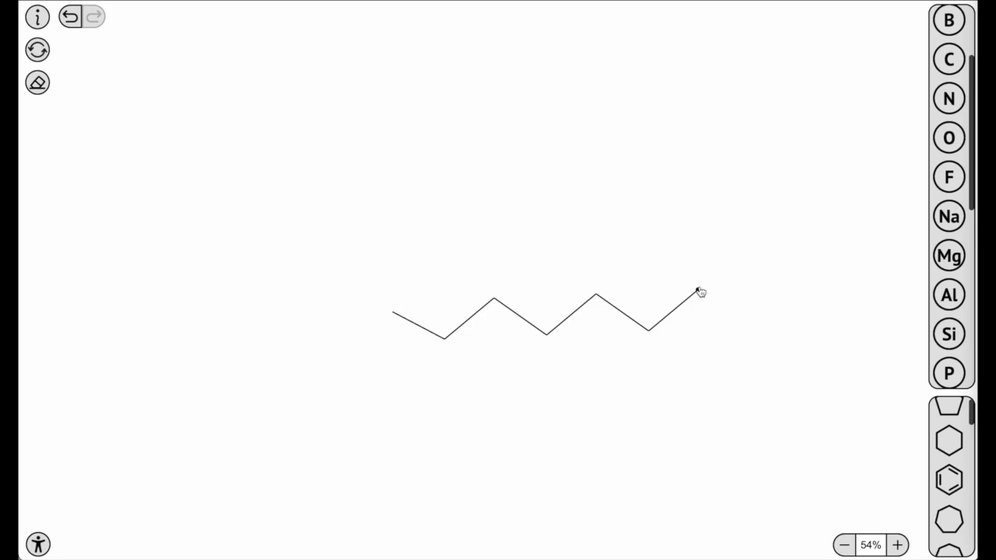
click(698, 291)
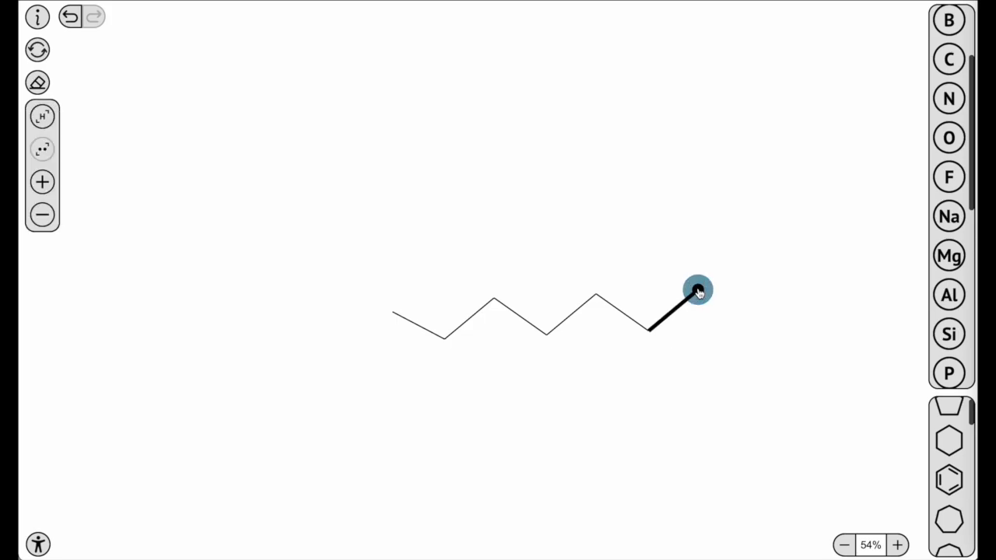
click(950, 140)
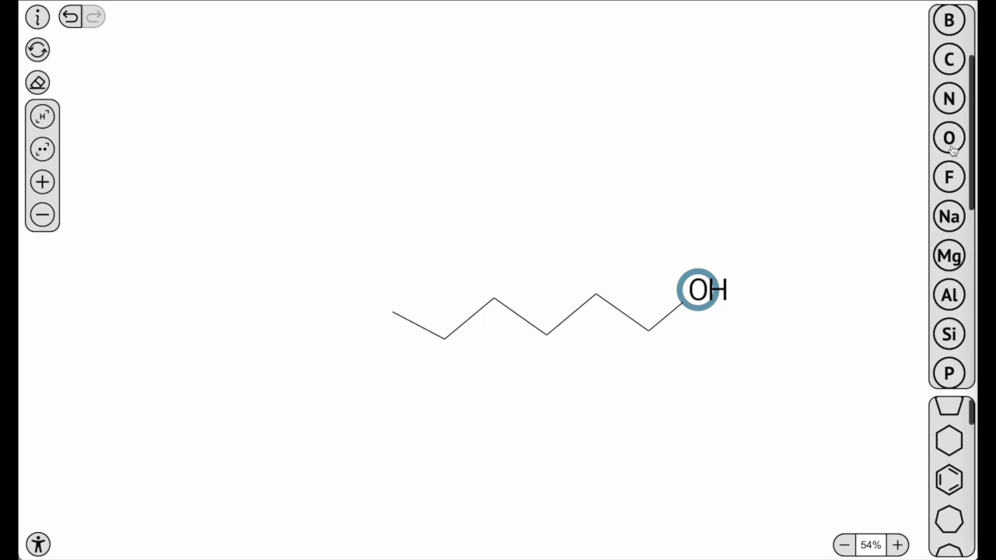
click(885, 189)
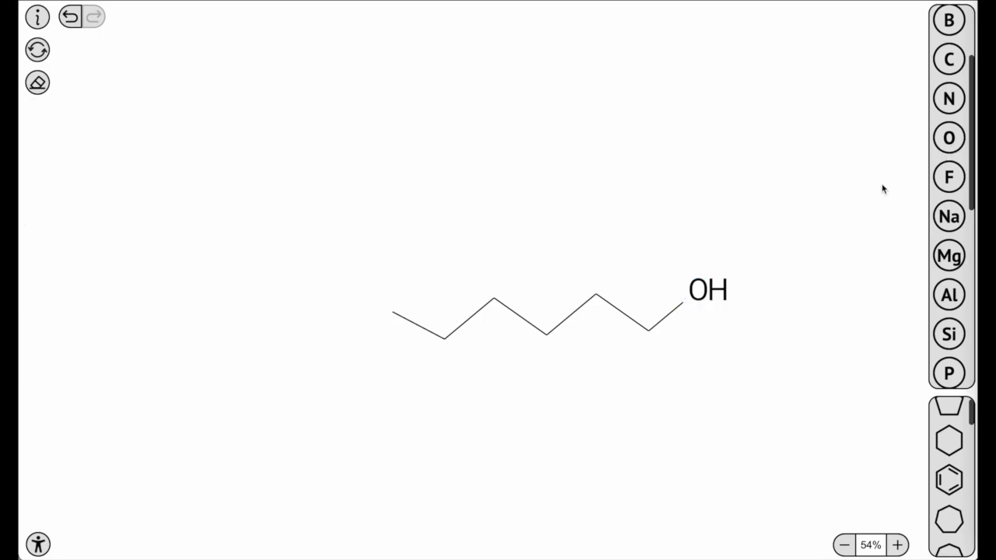
- Replace the third carbon from the left with oxygen, and place another oxygen below and move it onto the left-end carbon
click(955, 145)
click(494, 300)
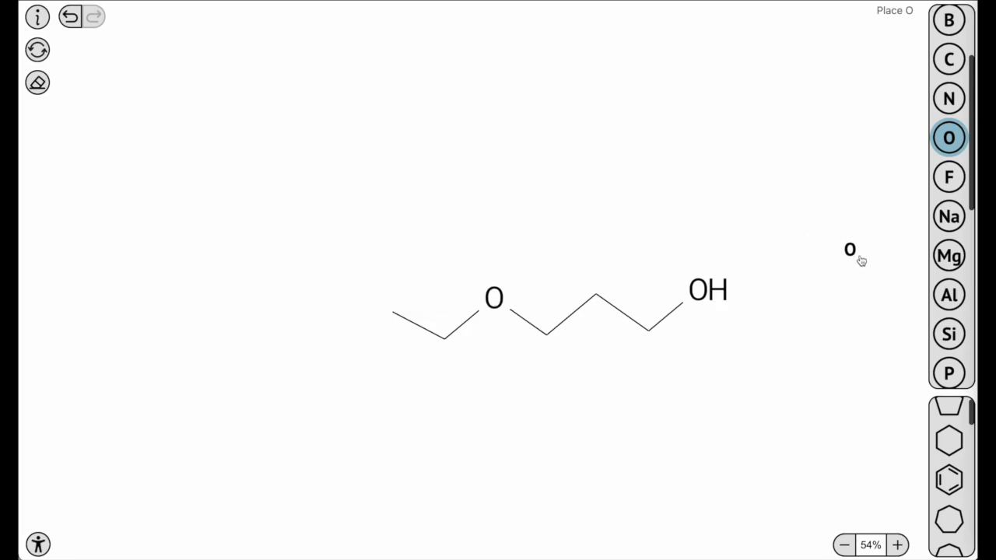
click(393, 451)
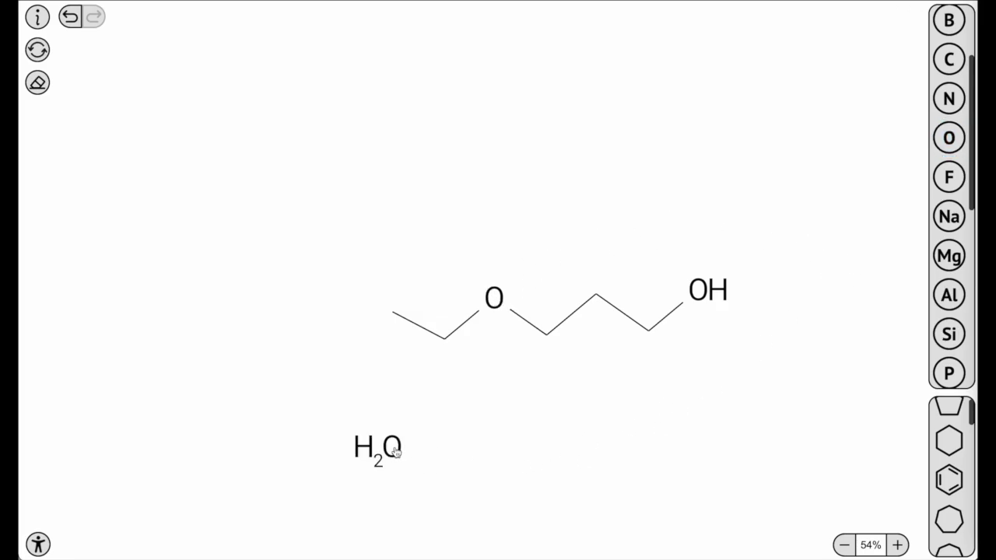
click(393, 449)
drag(393, 450, 393, 312)
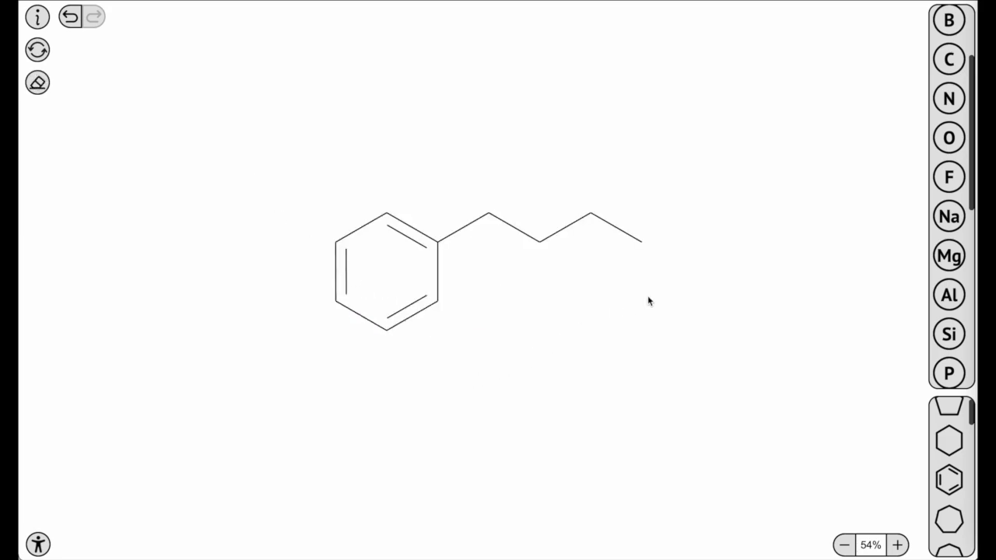
- Select individual atoms and bonds one at a time along the chain attached to the benzene ring
click(643, 247)
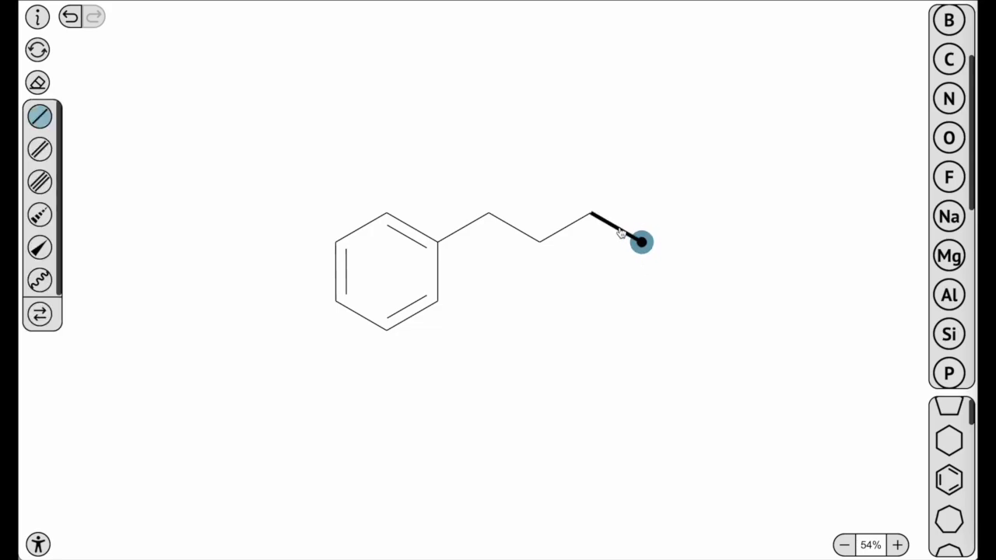
click(591, 213)
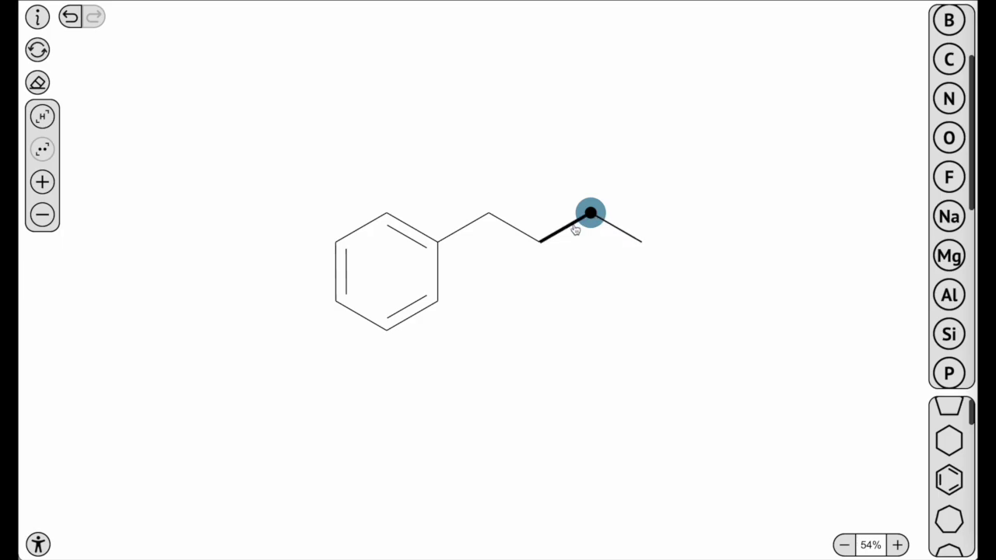
click(575, 229)
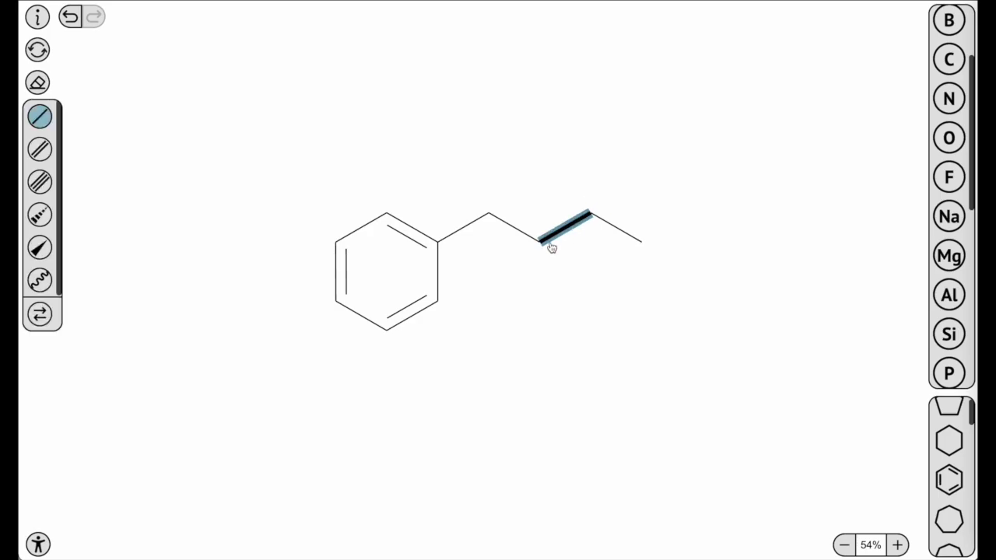
click(542, 243)
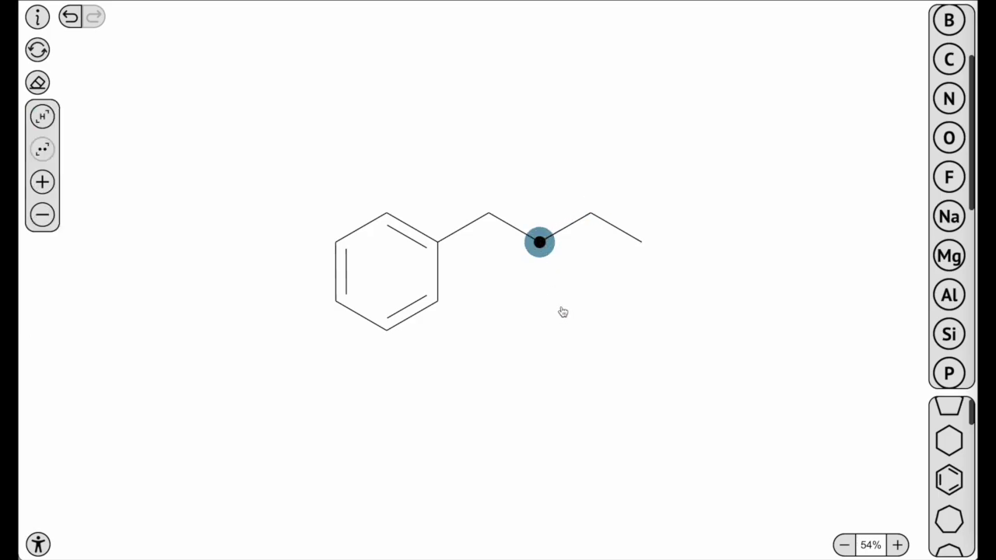
mouse_move(642, 243)
mouse_down()
mouse_move(653, 220)
mouse_move(592, 153)
mouse_move(649, 212)
mouse_move(643, 241)
mouse_up()
click(692, 272)
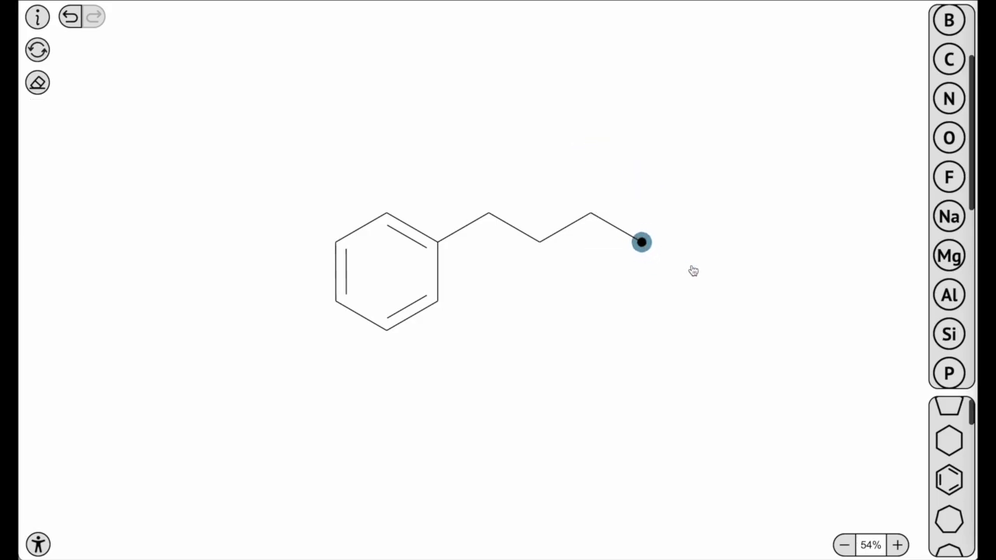
- Select the entire benzene-and-chain molecule and move it slightly up and to the right
double_click(438, 245)
mouse_move(437, 246)
mouse_down()
mouse_move(445, 221)
mouse_move(473, 225)
mouse_move(493, 246)
mouse_move(491, 272)
mouse_move(462, 277)
mouse_move(447, 231)
mouse_up()
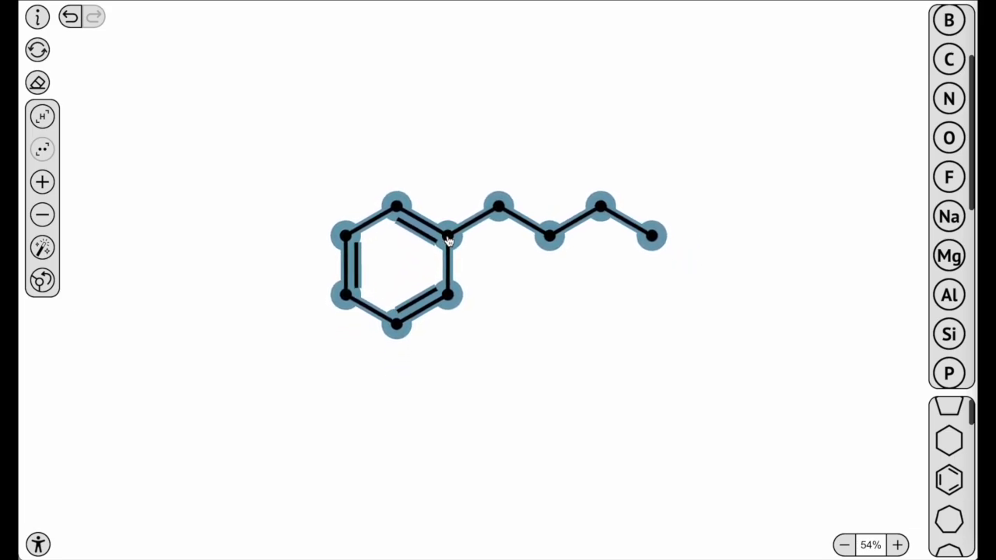
- Select the chain's three outer carbons with their connecting bonds, and move them up and to the left
click(518, 306)
drag(740, 127, 530, 268)
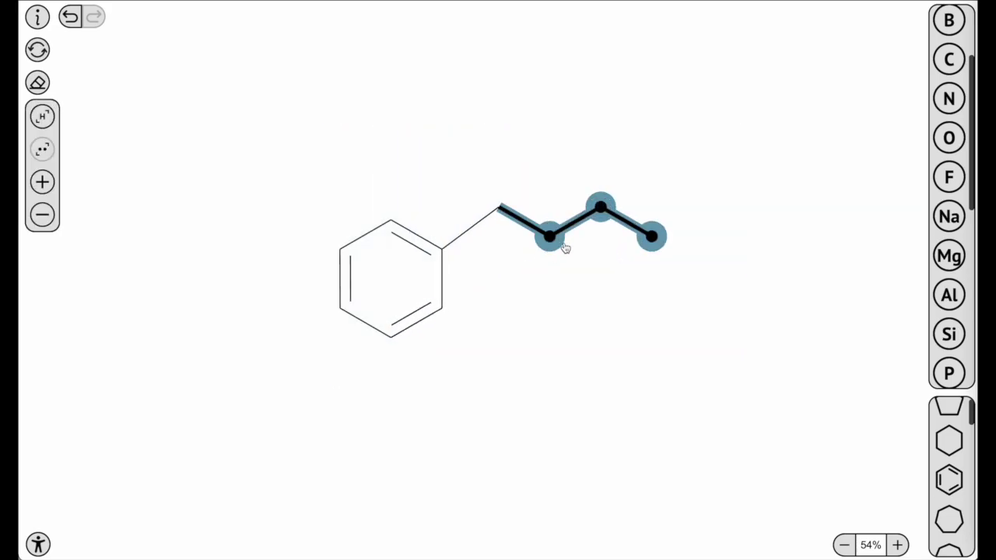
drag(600, 209, 547, 116)
click(589, 252)
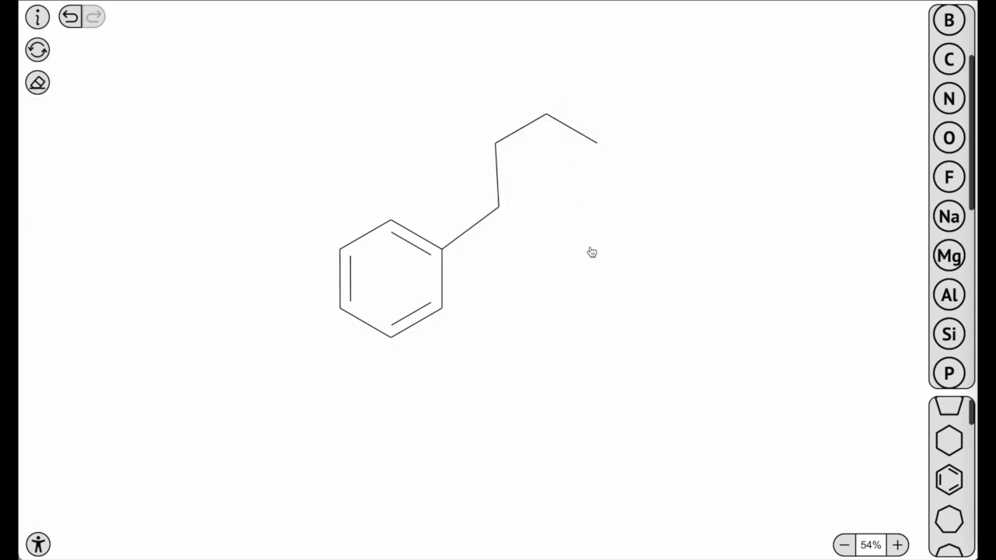
- Select only the three outer chain carbons, clear that selection, and try to rotate the whole benzene-and-chain molecule
drag(597, 145, 514, 167)
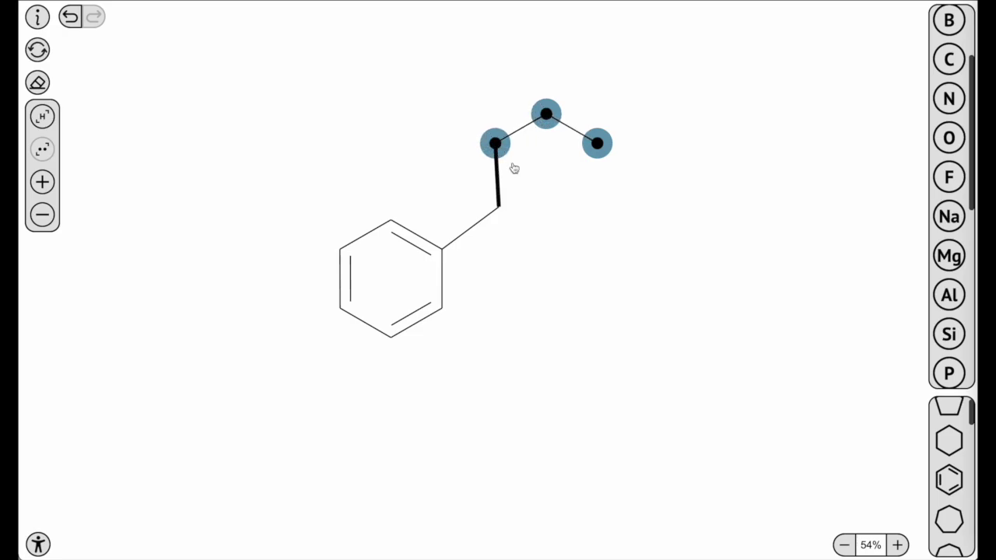
click(643, 316)
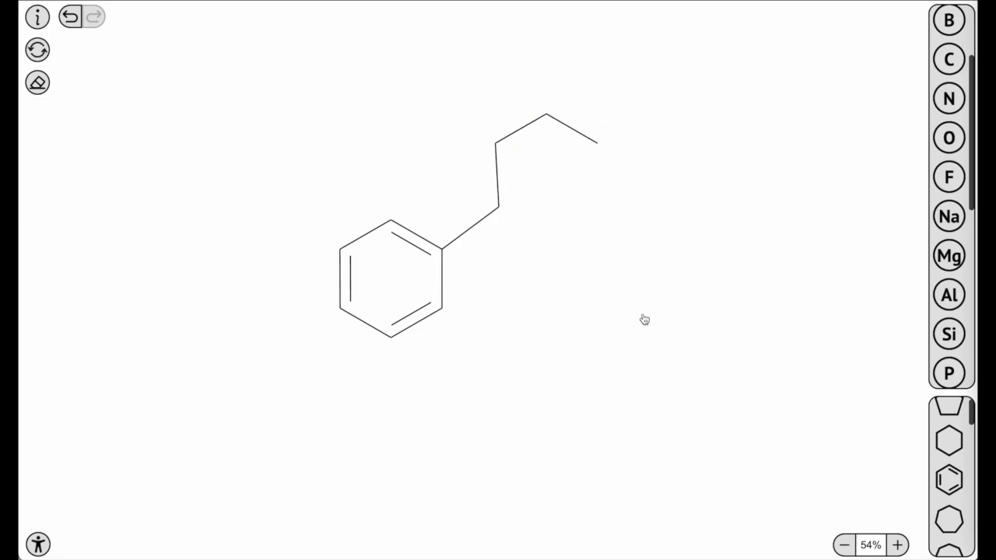
double_click(498, 207)
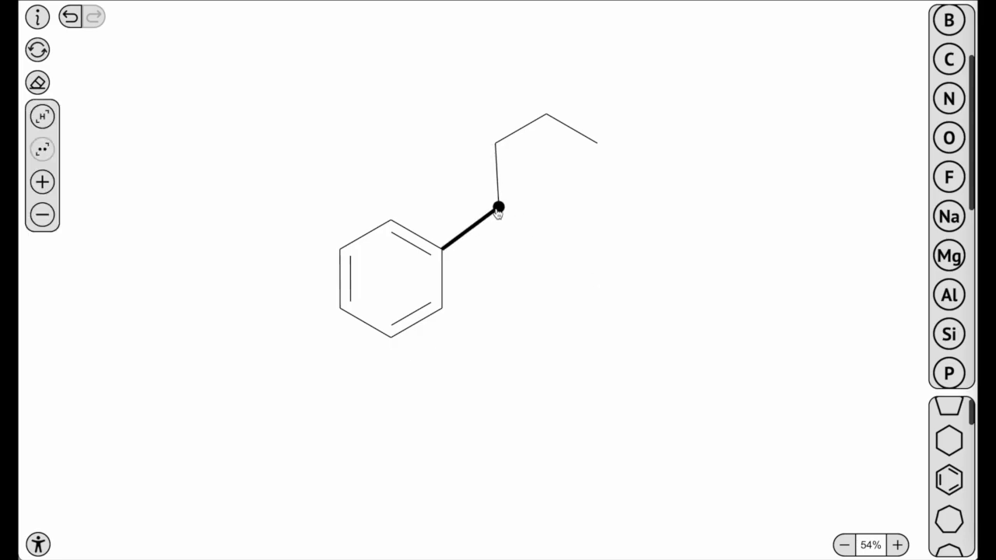
drag(43, 282, 43, 282)
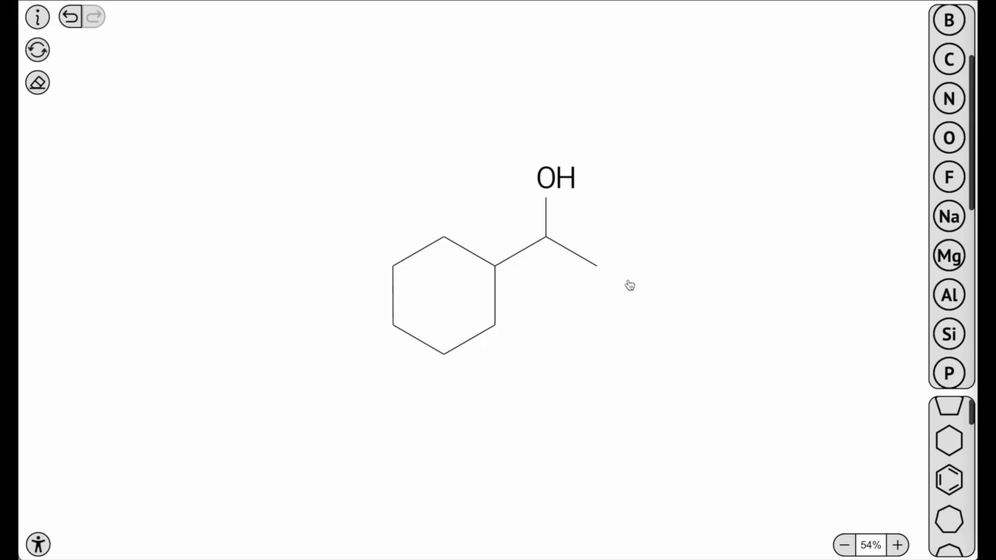
- Show the explicit hydrogen and lone pairs on the hydroxyl oxygen, and the explicit hydrogens on the side chain's end carbon
click(544, 180)
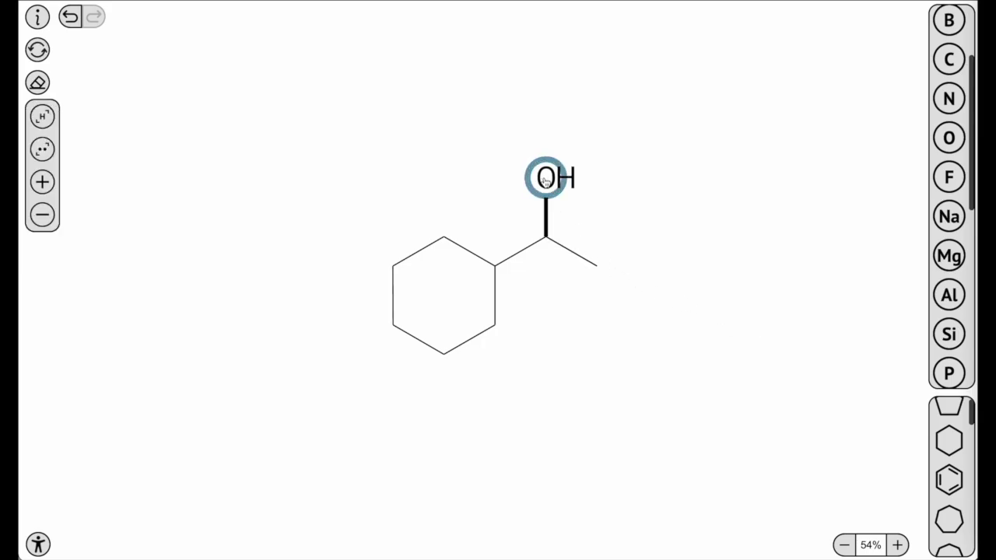
click(43, 118)
click(44, 151)
click(44, 151)
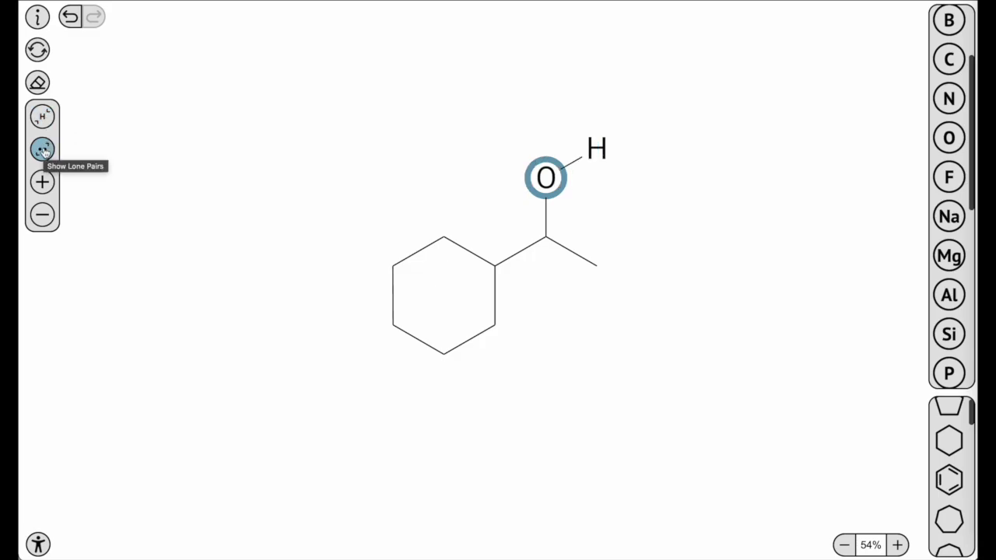
click(43, 148)
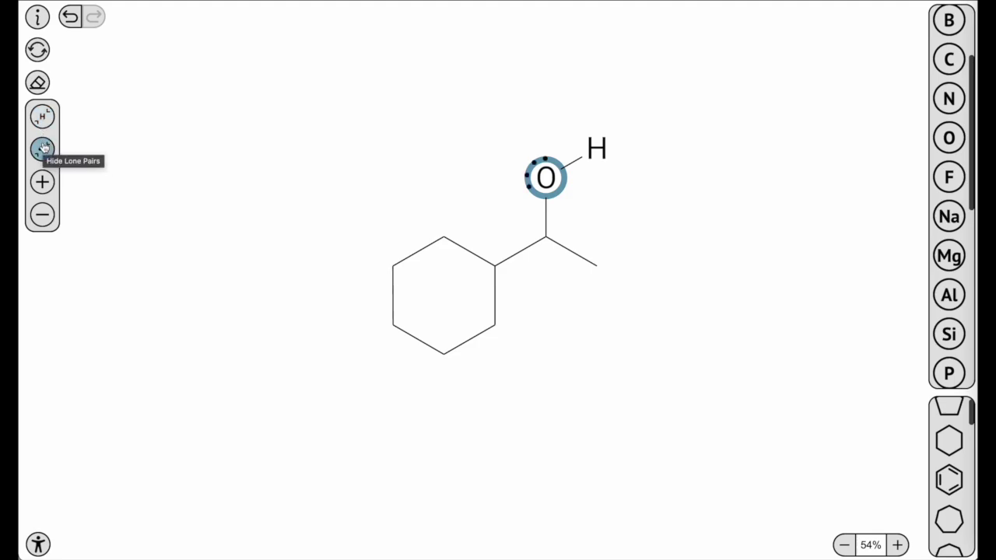
click(597, 266)
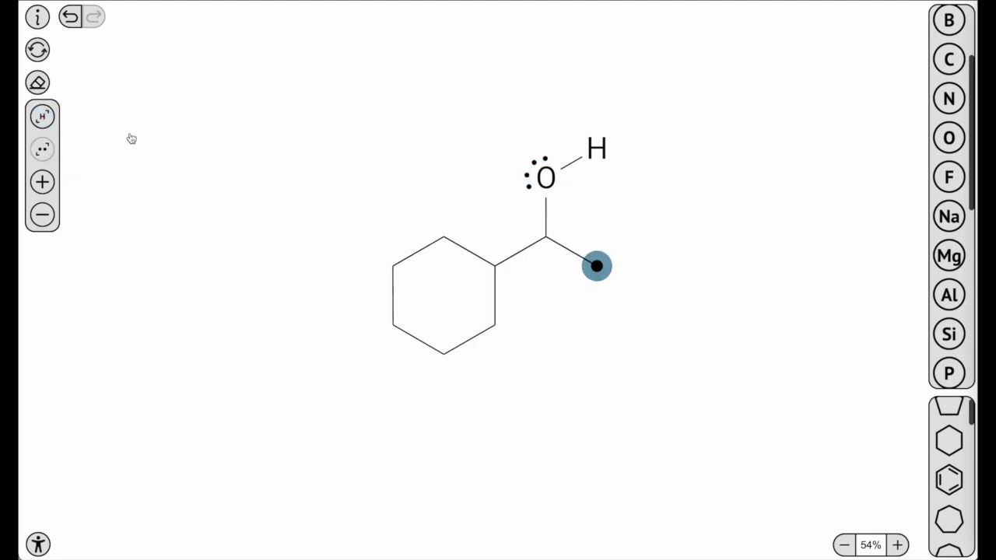
click(44, 117)
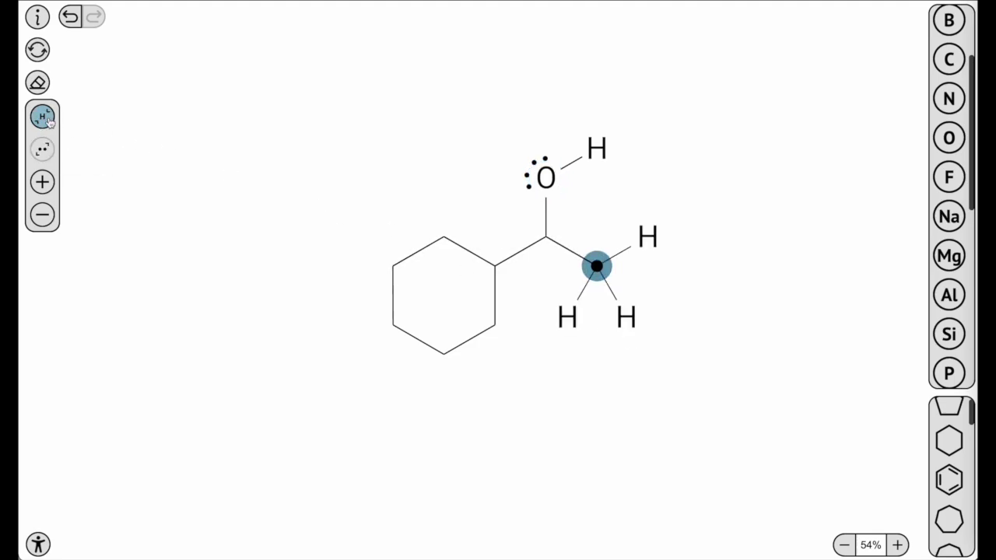
- Hide the explicit hydrogen and lone pairs on the hydroxyl oxygen, and clear the selection
click(538, 184)
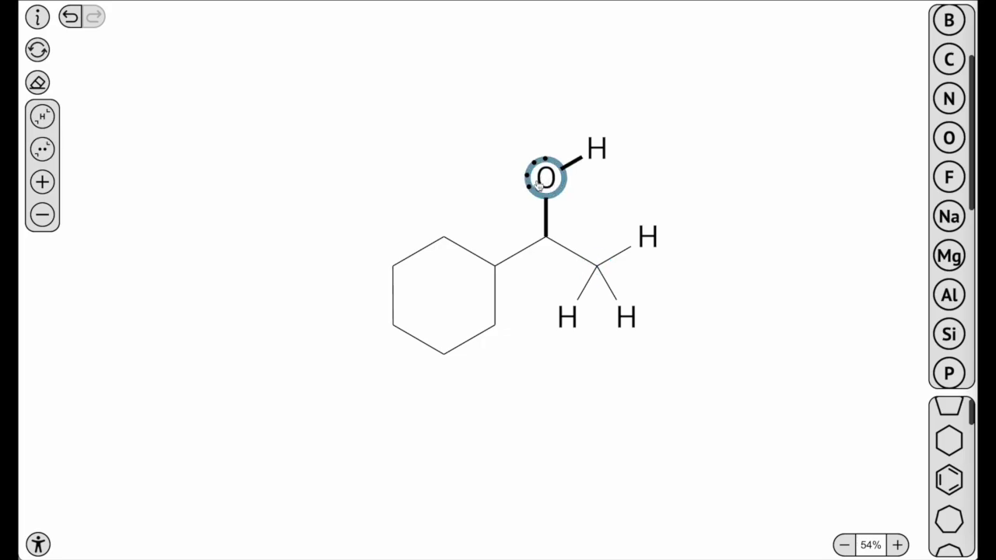
click(42, 118)
click(42, 149)
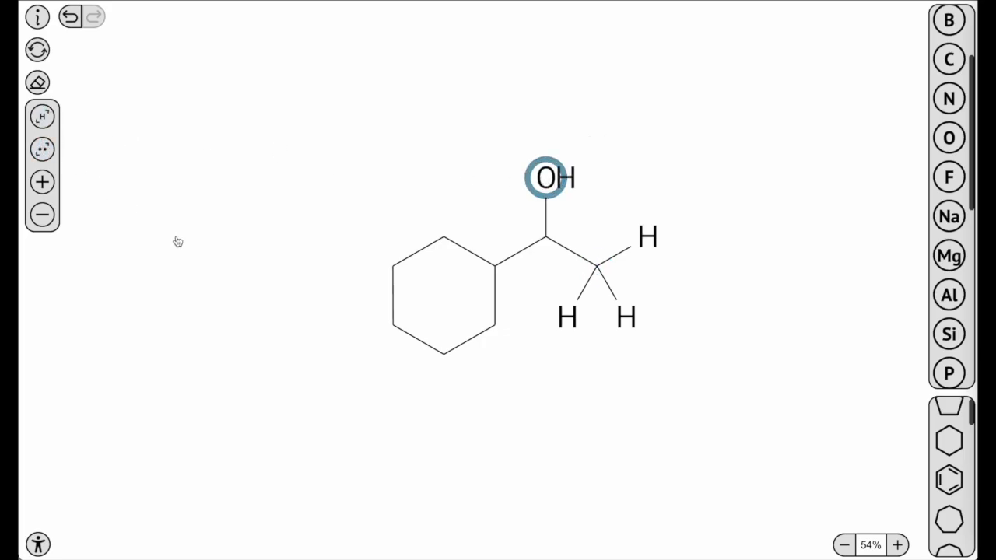
click(185, 246)
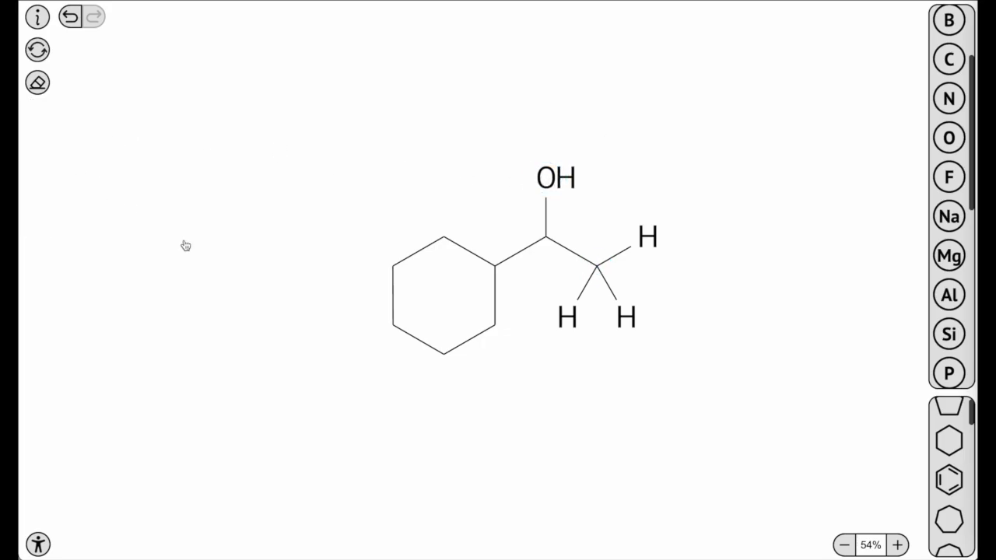
- Give the hydroxyl oxygen a positive charge, and change that charge to negative
click(544, 178)
click(43, 184)
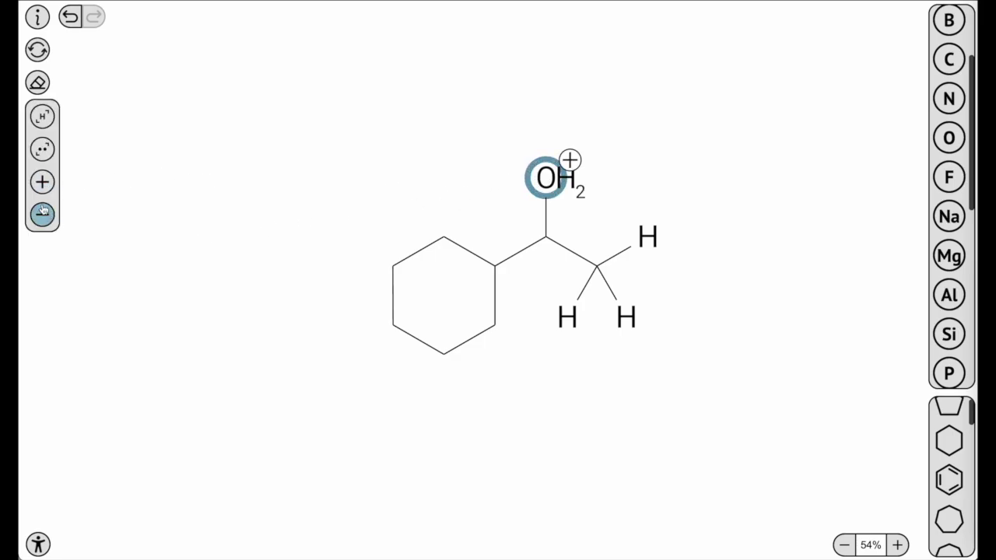
click(43, 216)
click(44, 217)
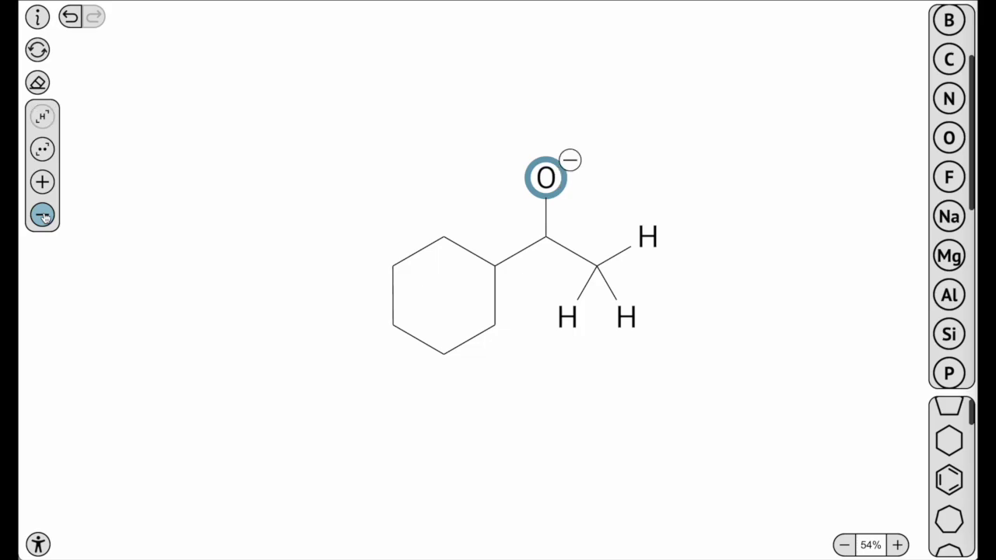
- Show the lone pairs on the charged oxygen, and move its negative charge symbol to the oxygen's upper left
click(42, 156)
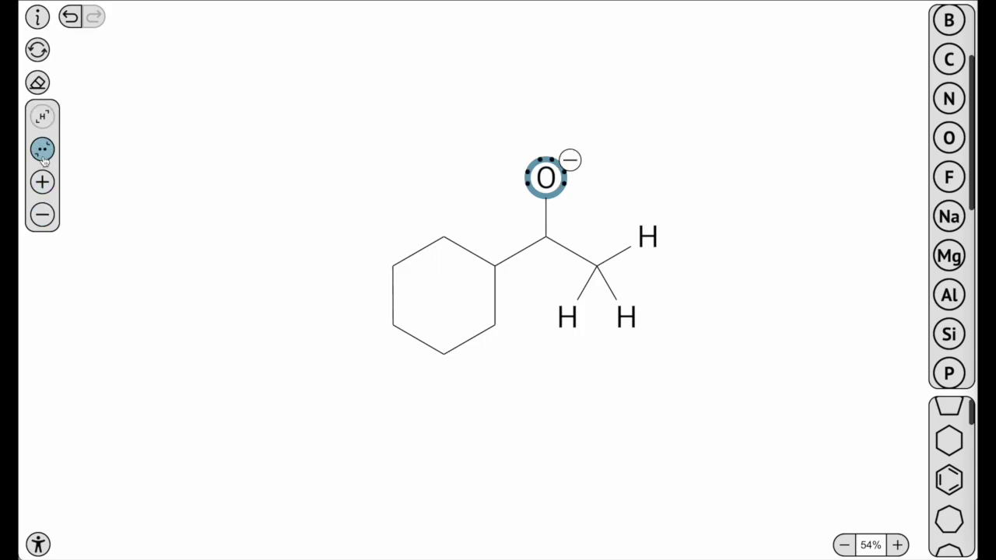
click(605, 149)
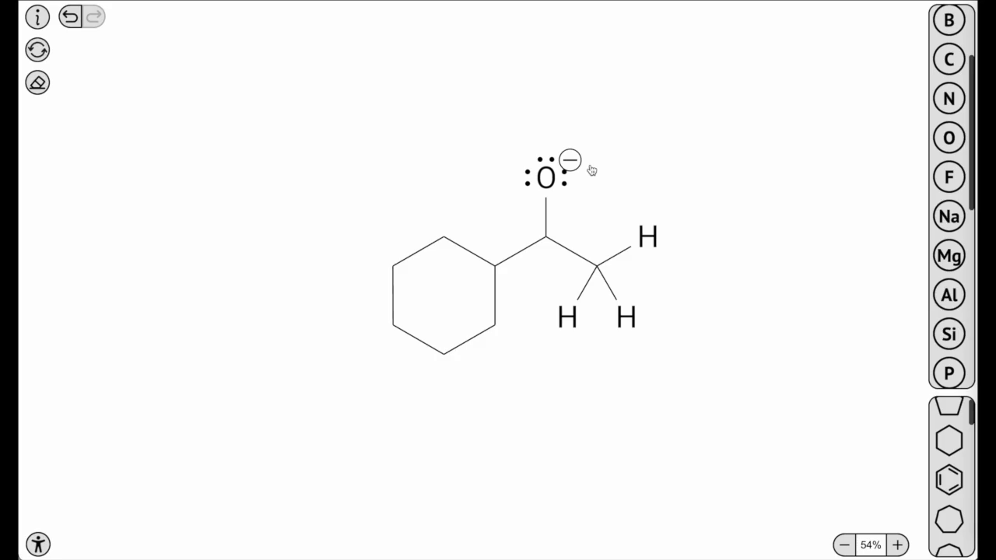
drag(570, 159, 496, 133)
- Delete the charged oxygen and the side chain's end carbon together with its hydrogens
click(548, 180)
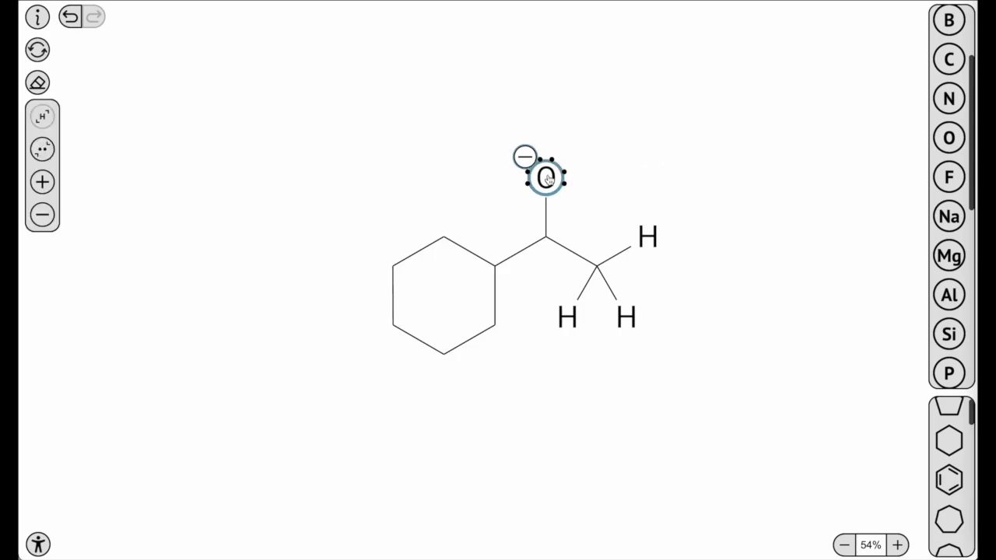
click(43, 89)
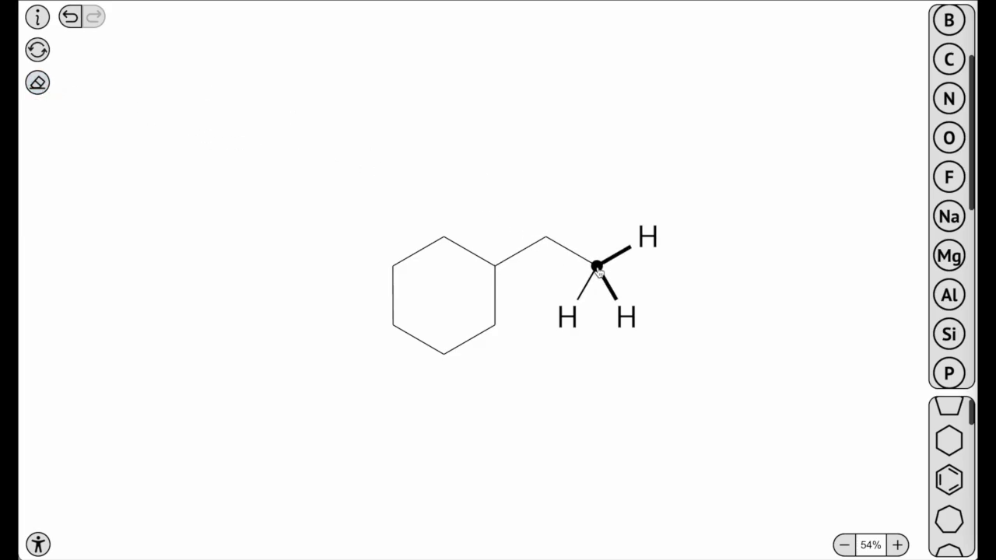
click(596, 267)
key(Delete)
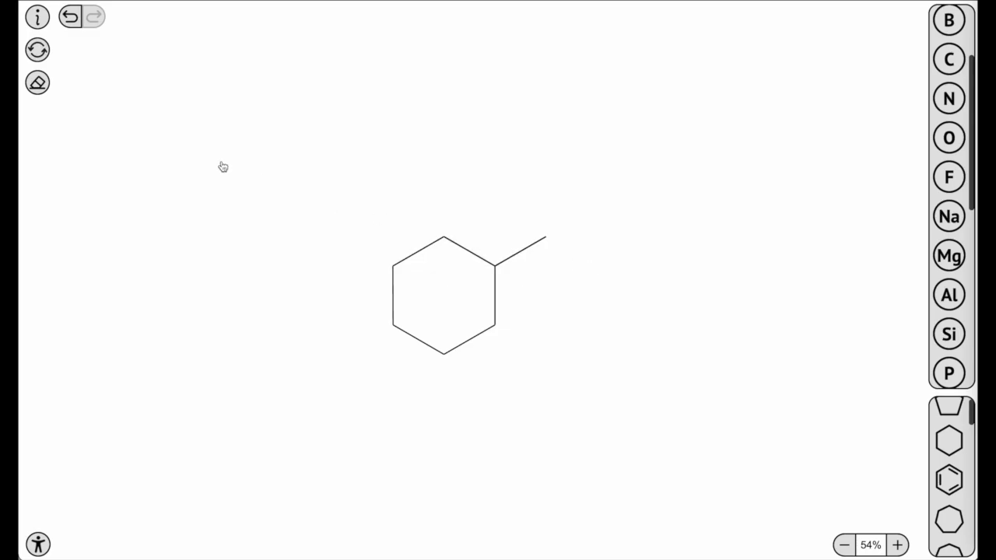
- Erase the remaining side carbon from the six-membered ring, and reset the workspace
click(41, 84)
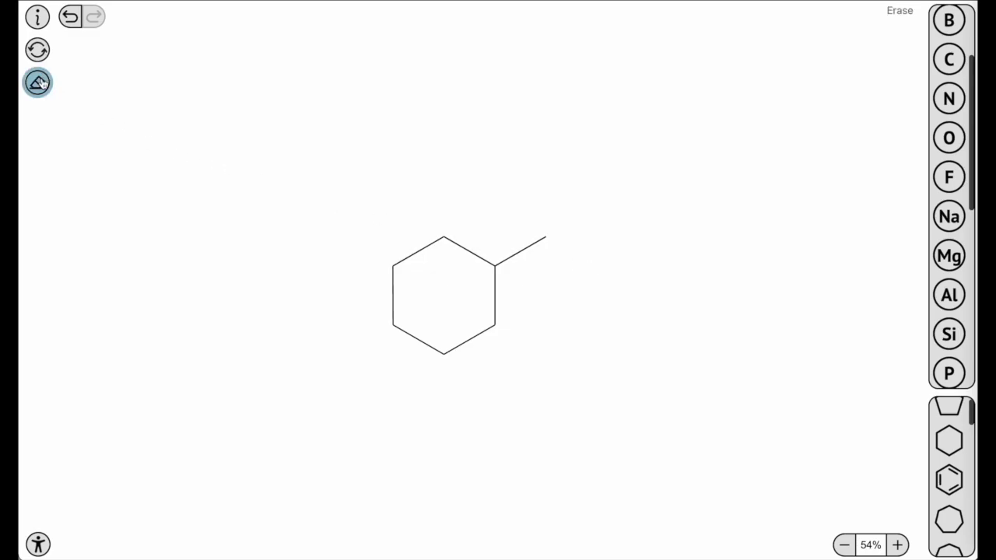
click(547, 237)
click(37, 84)
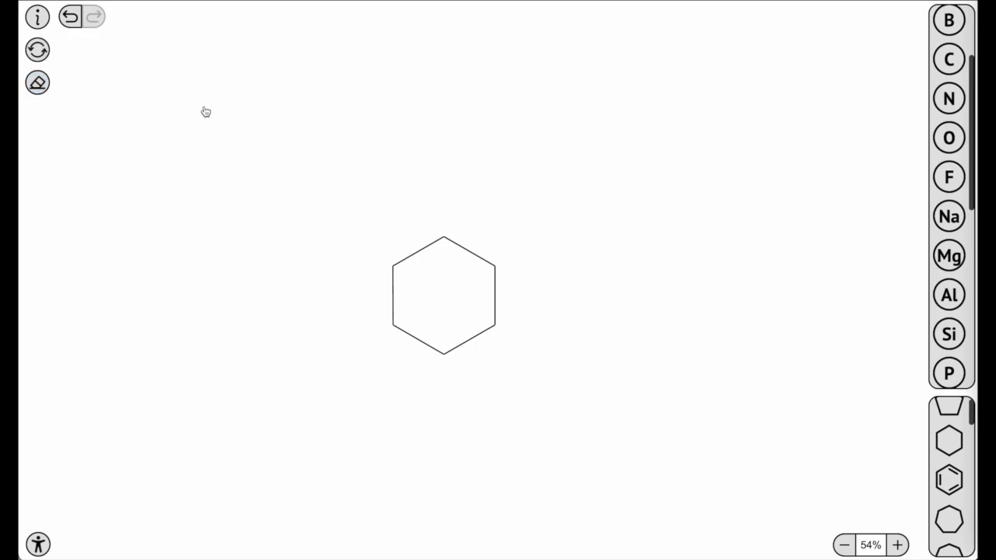
click(38, 51)
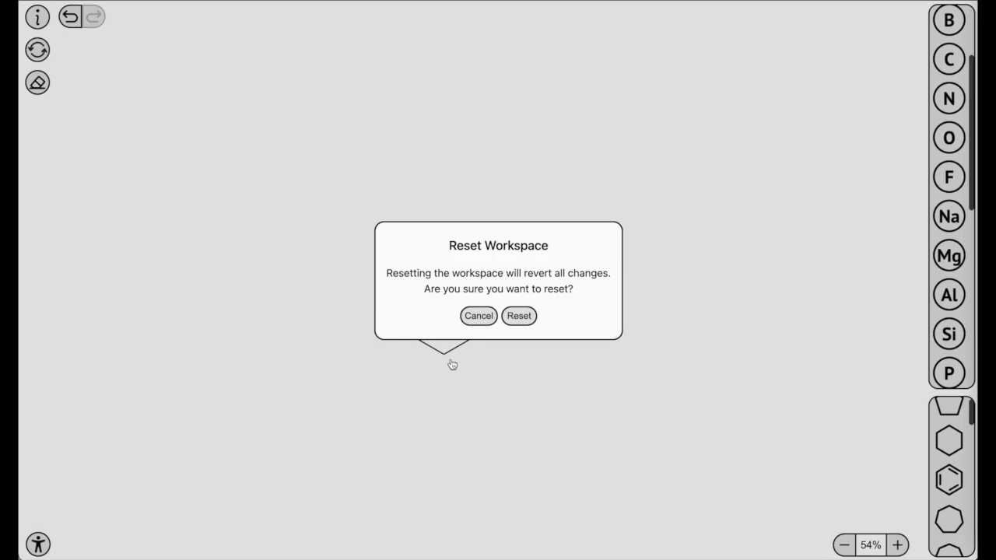
click(519, 317)
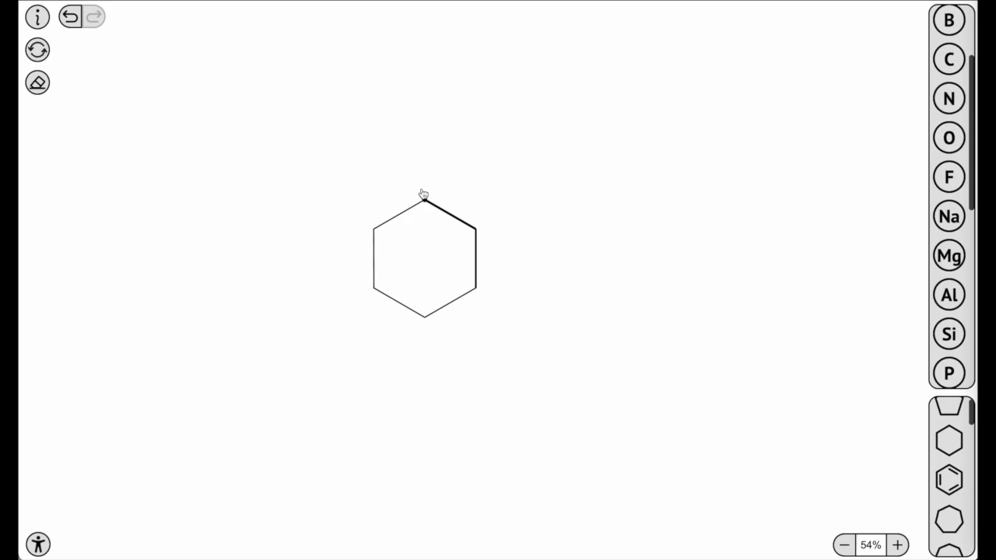
- Show the explicit hydrogens on the ring's top carbon, and delete the left hydrogen
click(424, 199)
click(47, 120)
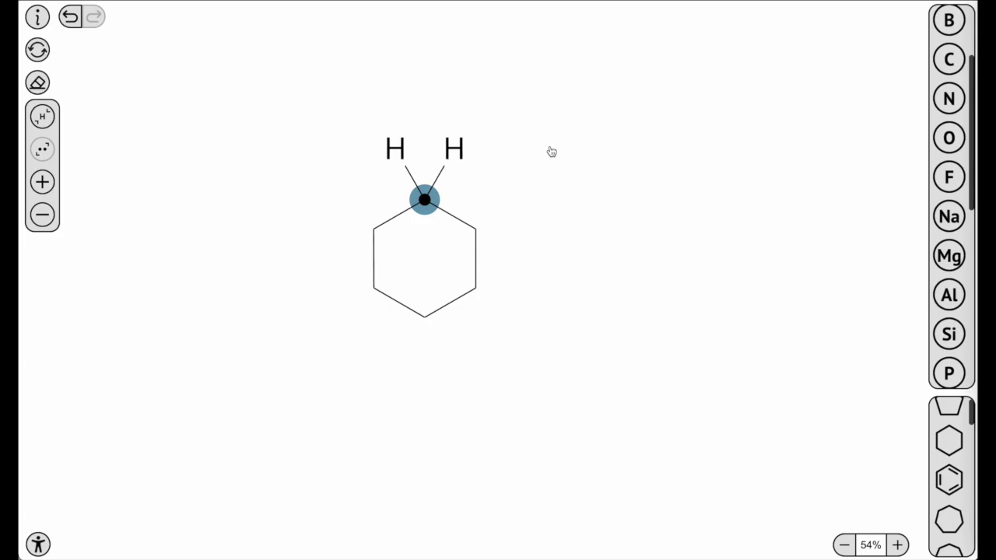
click(393, 150)
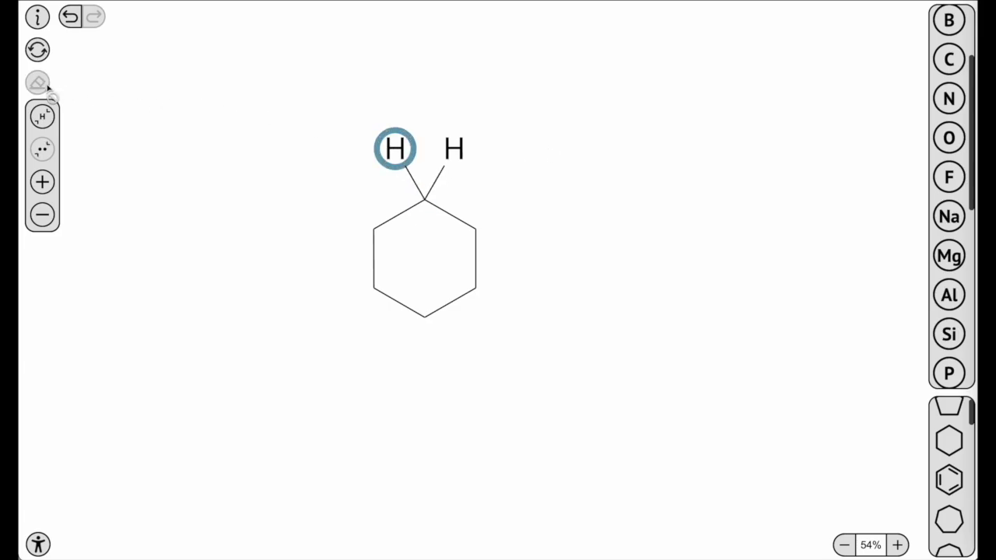
click(47, 122)
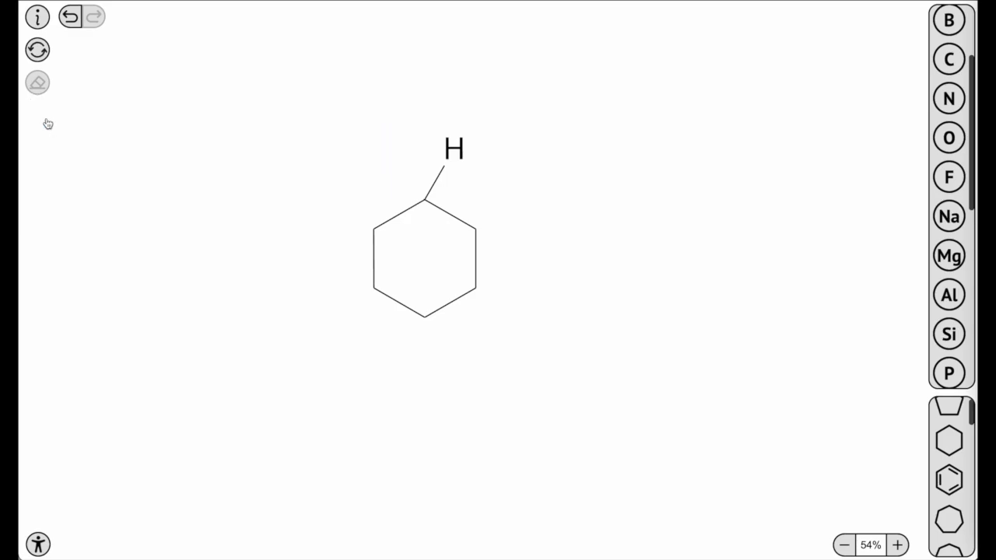
click(469, 158)
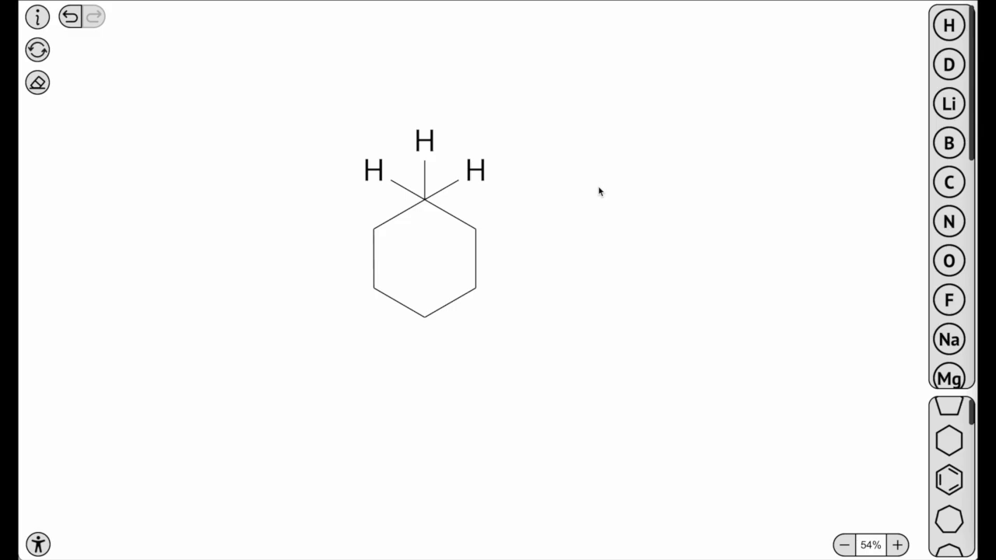
- Delete the right hydrogen on the ring's top carbon, and hide that carbon's remaining hydrogens
click(478, 176)
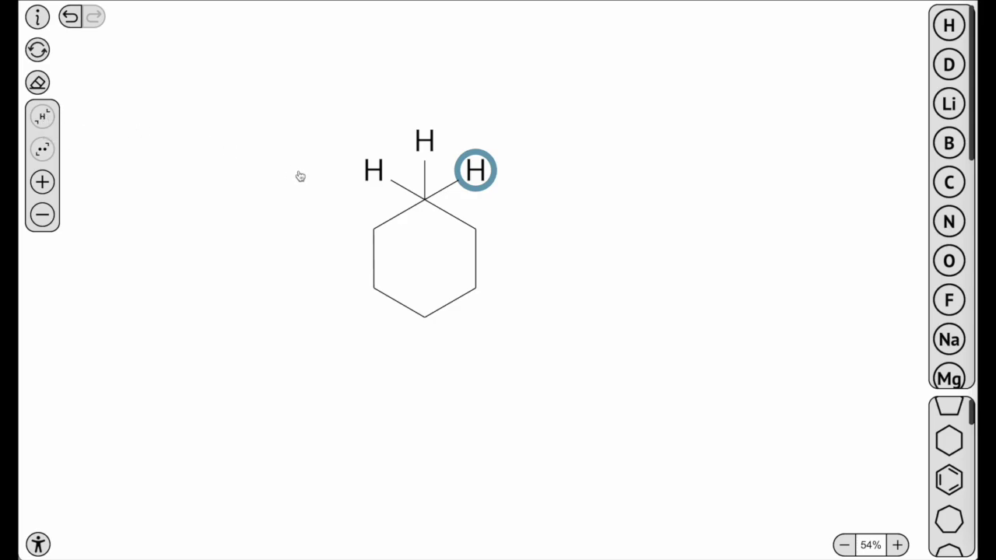
click(37, 83)
click(425, 200)
click(42, 116)
click(772, 444)
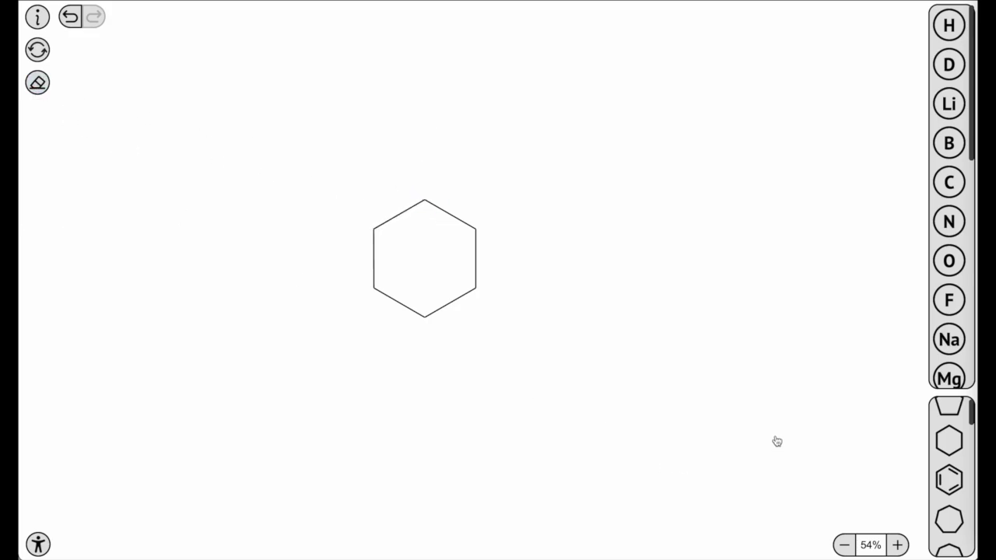
- Place a second six-membered ring beside the first, and move it so the two rings fuse along a shared bond
click(949, 441)
click(572, 232)
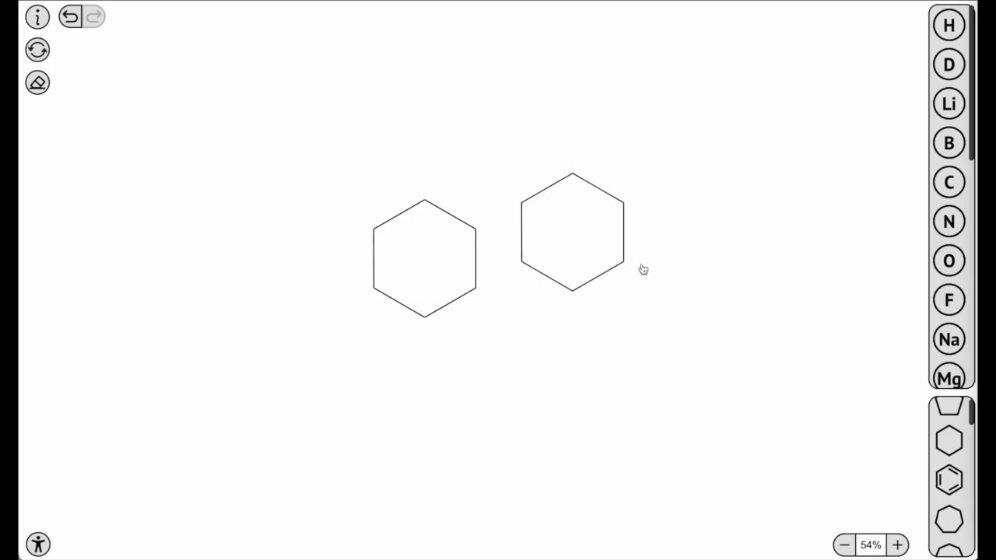
double_click(623, 262)
drag(623, 261, 576, 292)
click(673, 298)
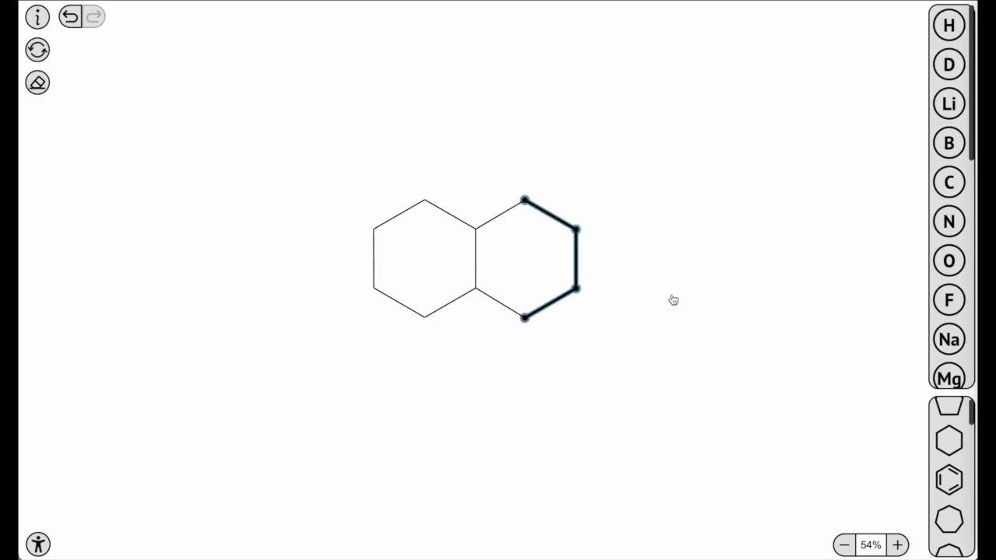
- Draw a four-carbon zigzag chain from the upper-right carbon of the fused rings
double_click(576, 290)
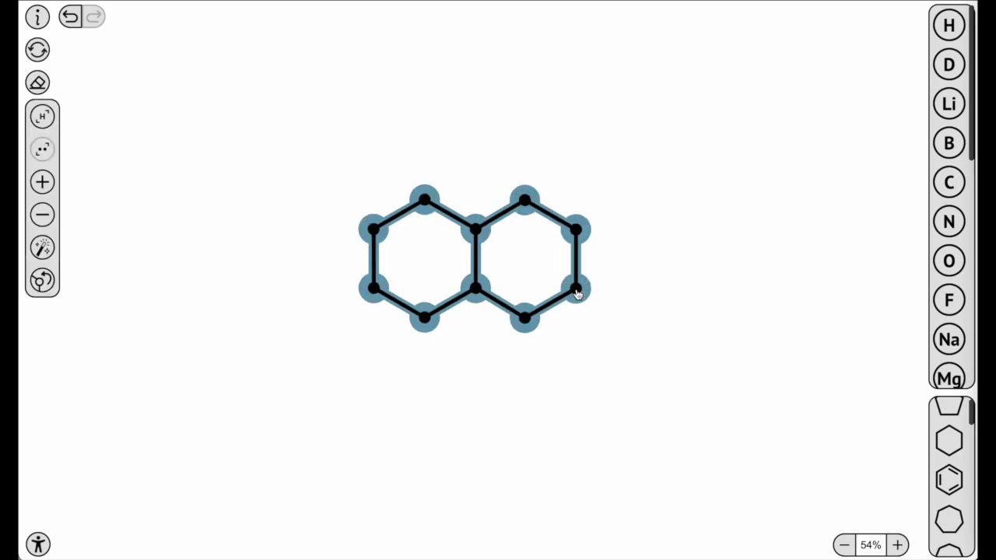
click(674, 327)
mouse_move(576, 231)
mouse_down()
mouse_move(628, 191)
mouse_move(618, 195)
mouse_move(655, 223)
mouse_move(695, 233)
mouse_move(669, 215)
mouse_move(727, 178)
mouse_move(740, 212)
mouse_move(743, 186)
mouse_move(719, 189)
mouse_move(784, 223)
mouse_up()
- Select the entire fused-ring molecule and clean up its bond lengths and angles
double_click(576, 232)
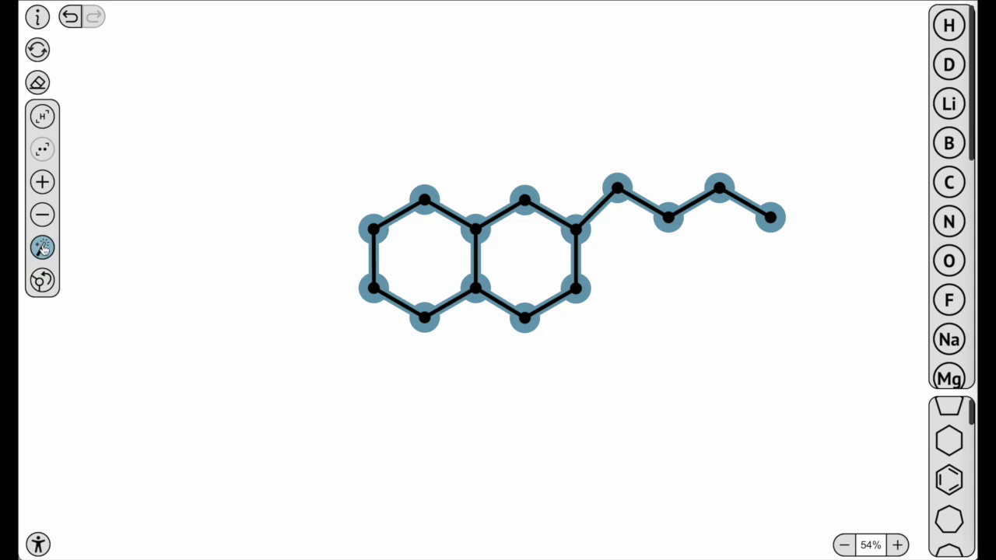
click(42, 248)
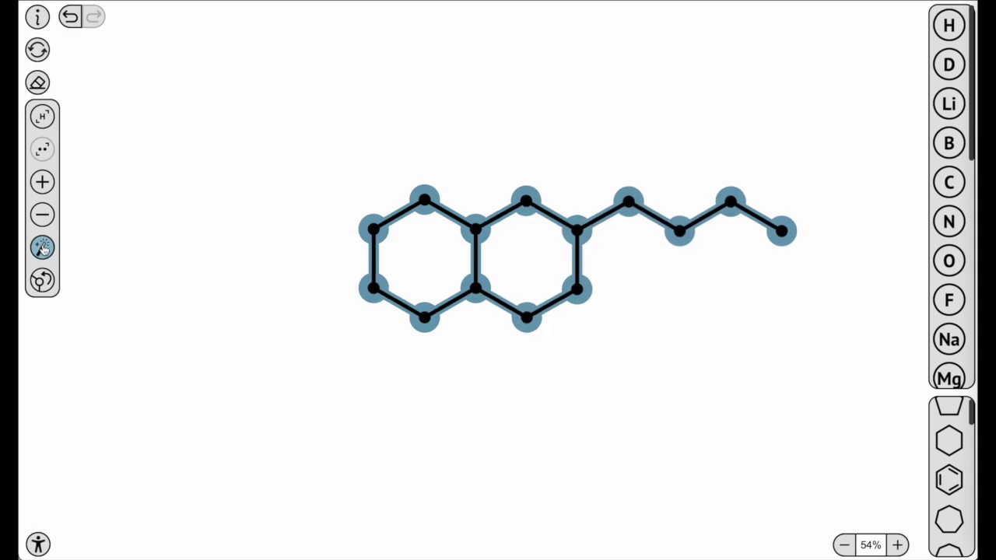
click(398, 405)
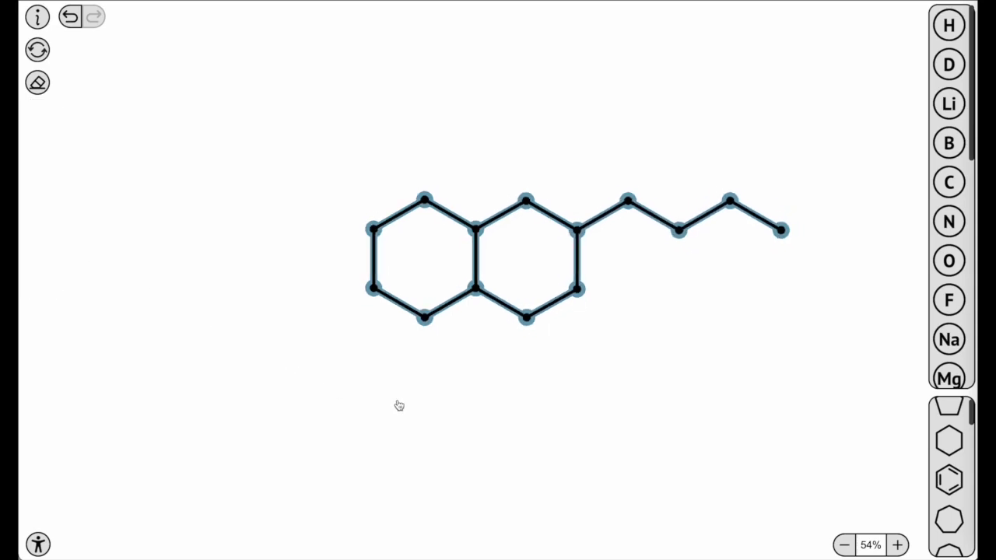
- Copy the entire fused-ring molecule and paste a duplicate below the original
double_click(527, 319)
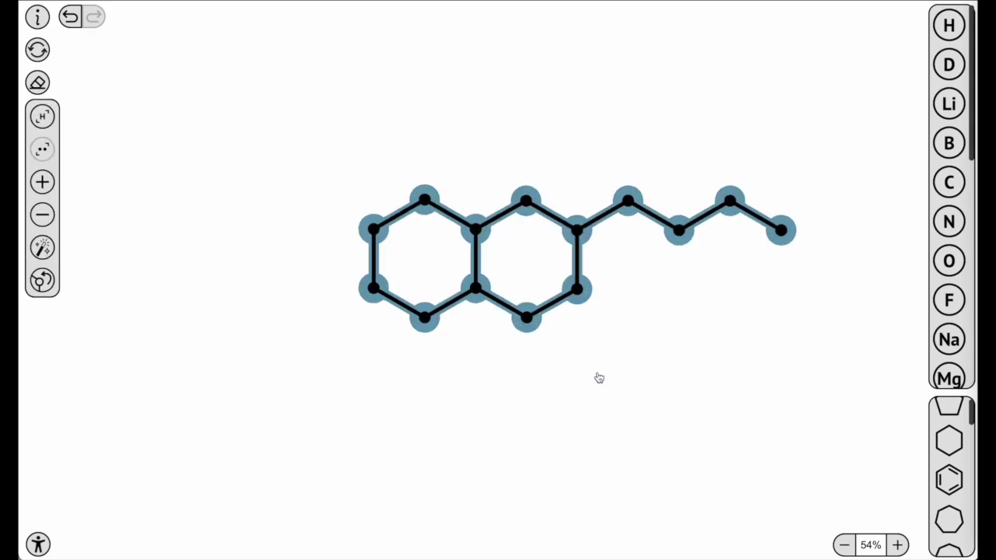
click(422, 438)
key(ctrl+v)
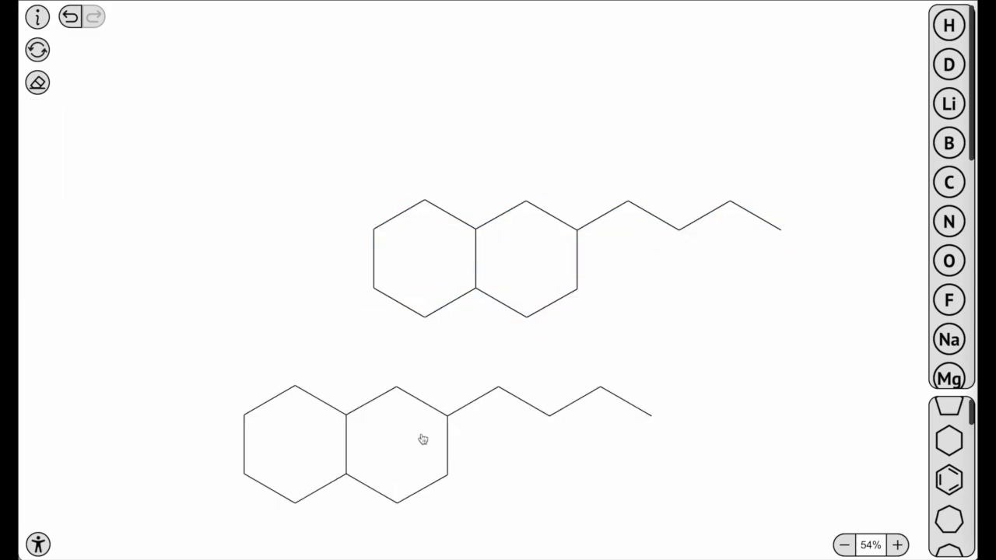
- Open the help instructions on creating and editing bond line structures
click(37, 16)
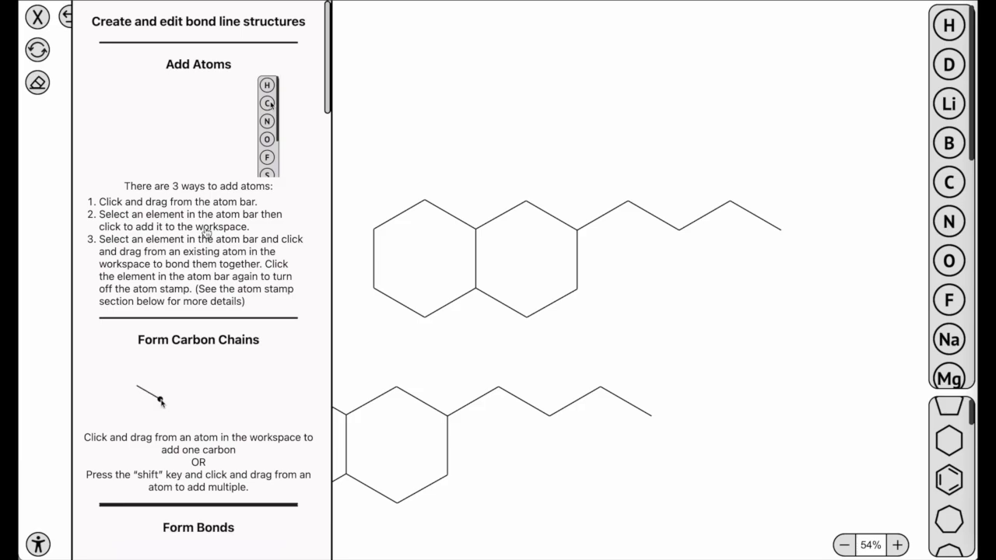